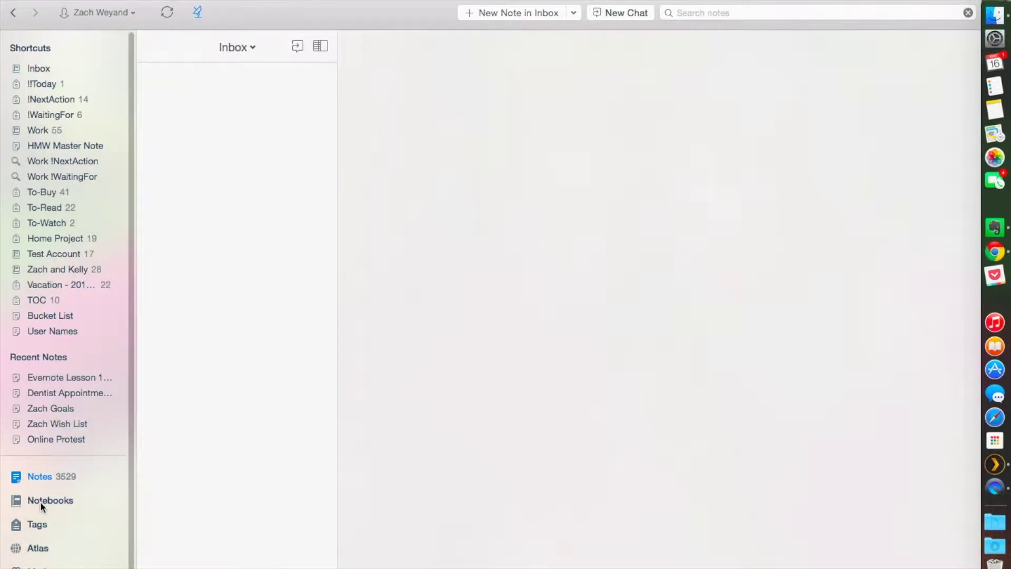
# - Rename the default notebook to 'Personal' from the notebooks overview, then open the Car notebook
pyautogui.click(40, 502)
pyautogui.click(412, 227)
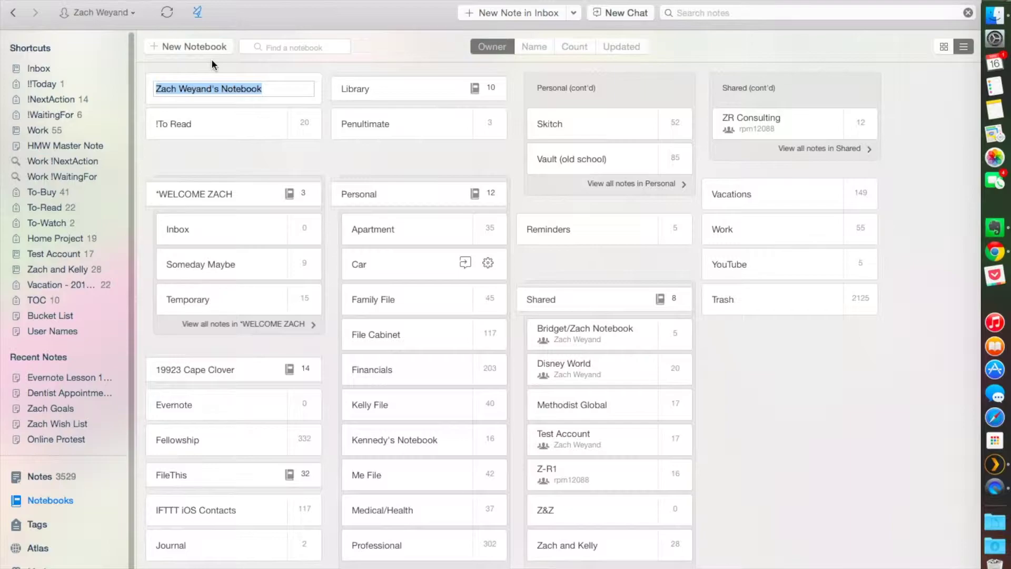
pyautogui.write('Personal')
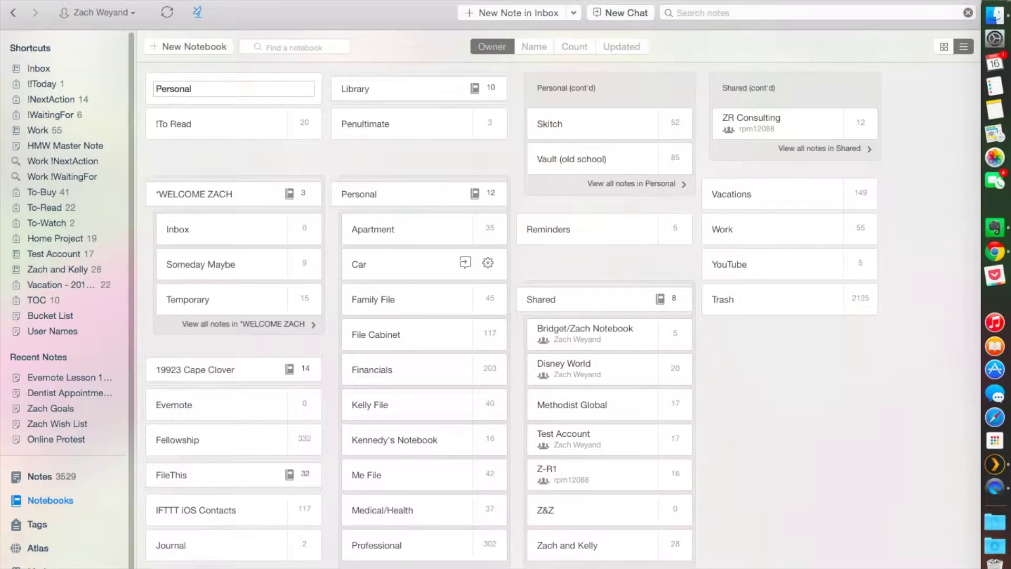
pyautogui.press('Return')
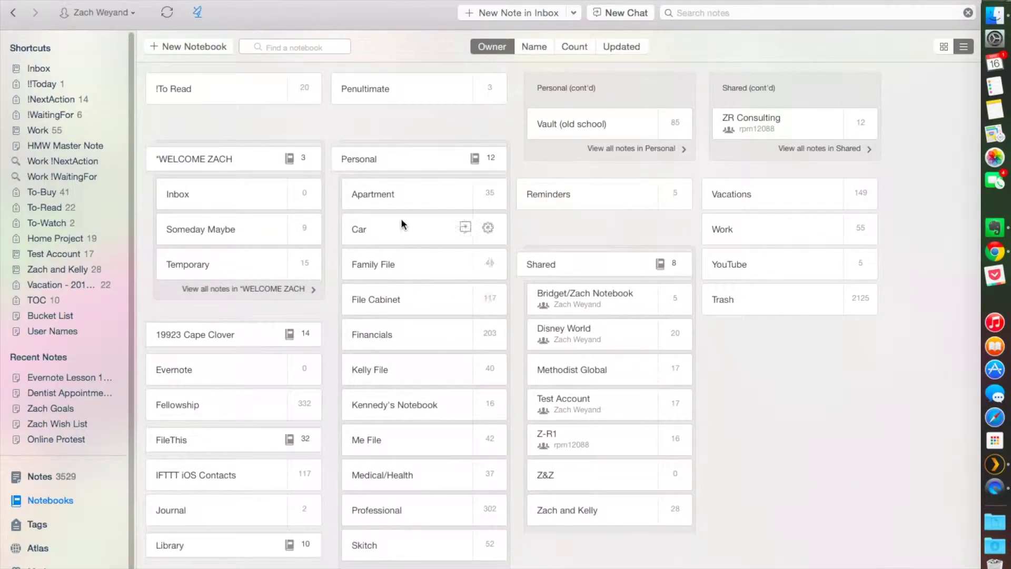
pyautogui.click(397, 236)
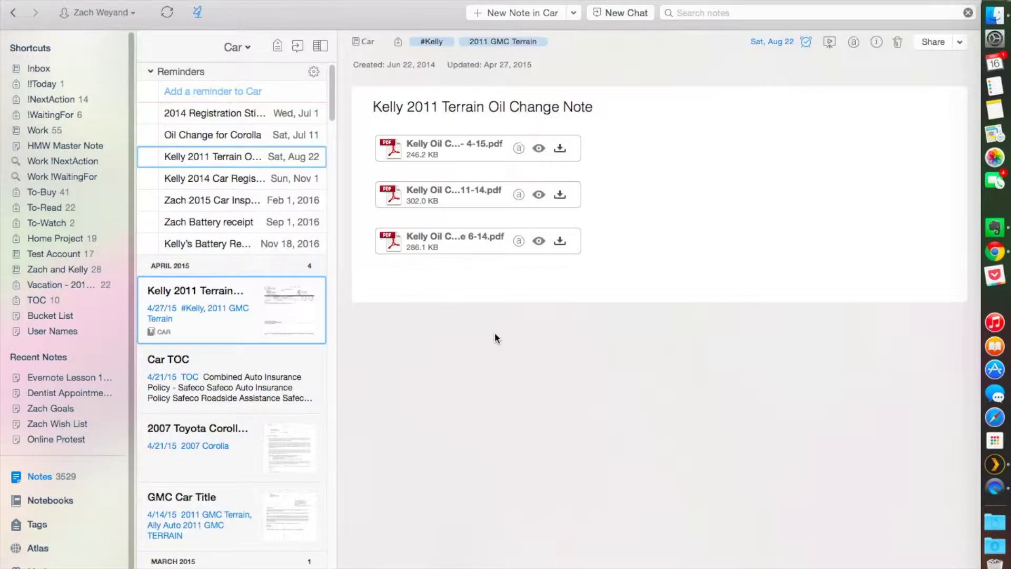
# - Create a new untitled note in the Car notebook with Cmd+N
pyautogui.press('super+n')
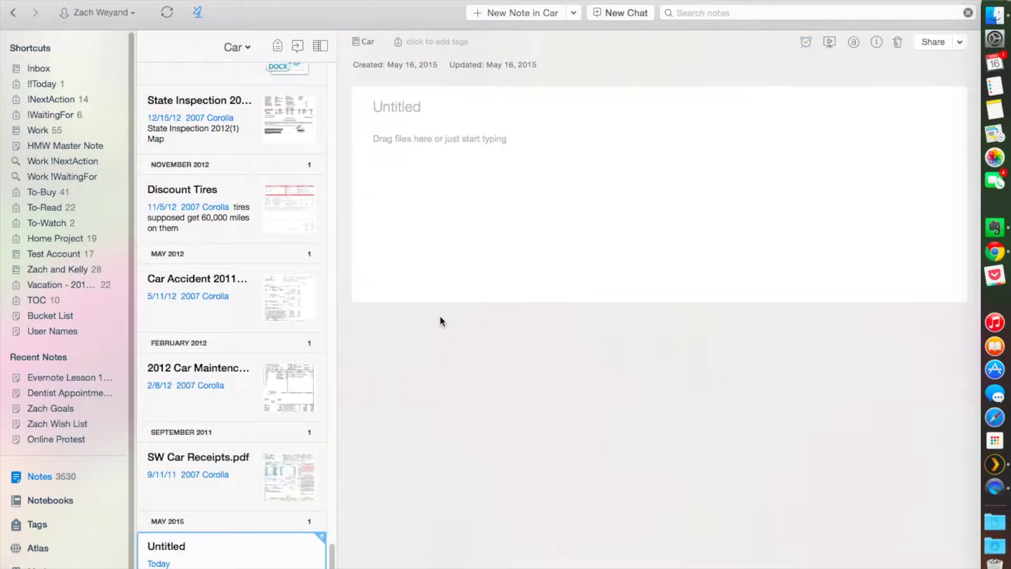
# - Title the note 'Notes for Car' and add bullet points 'Example A' and 'Example B'
pyautogui.write('Notes for Car')
pyautogui.press('Return')
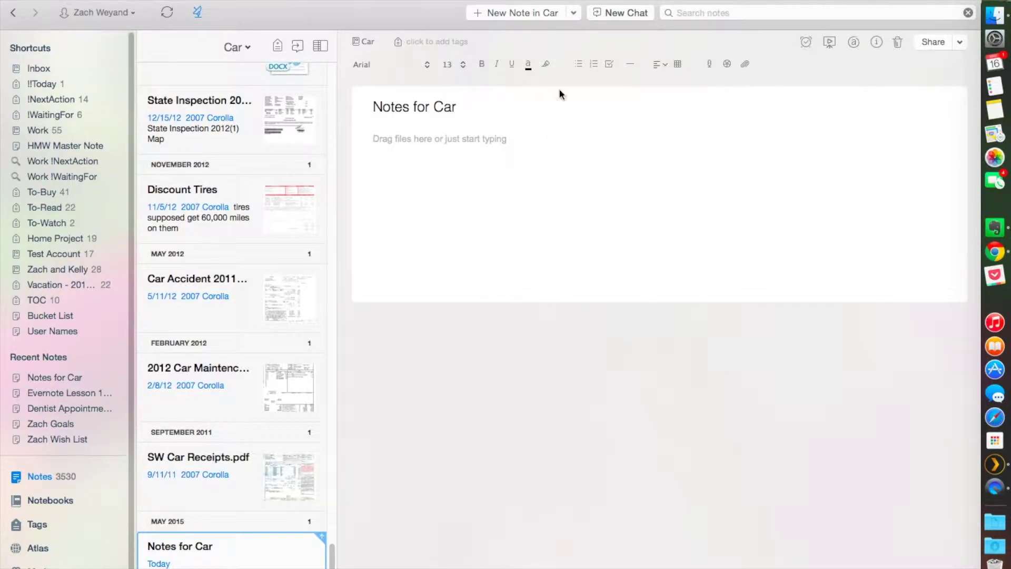
pyautogui.click(585, 62)
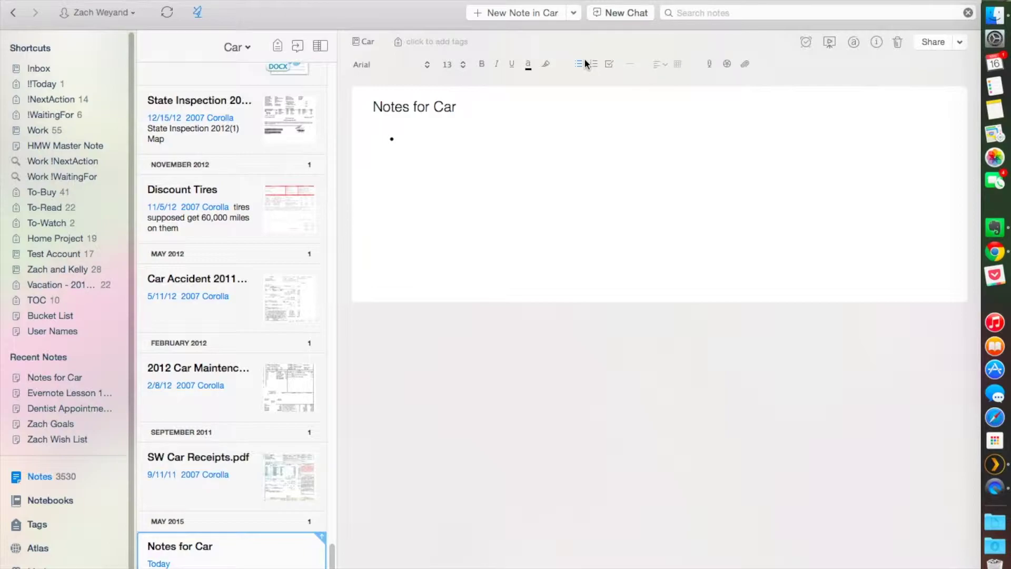
pyautogui.write('Example 1')
pyautogui.press('BackSpace')
pyautogui.write('A')
pyautogui.press('Return')
pyautogui.write('Examp')
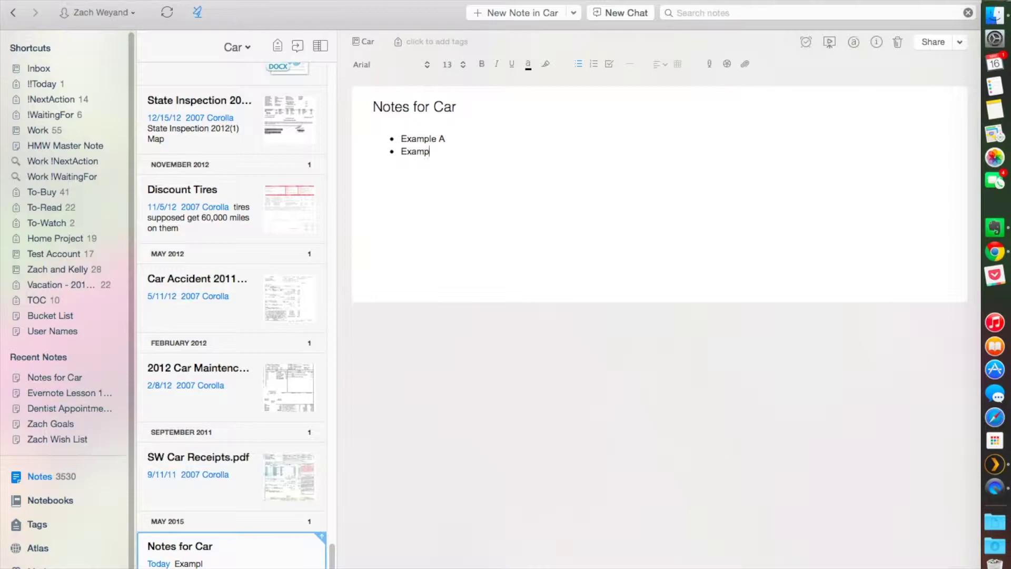
pyautogui.write('le B')
pyautogui.scroll(15, 252, 195)
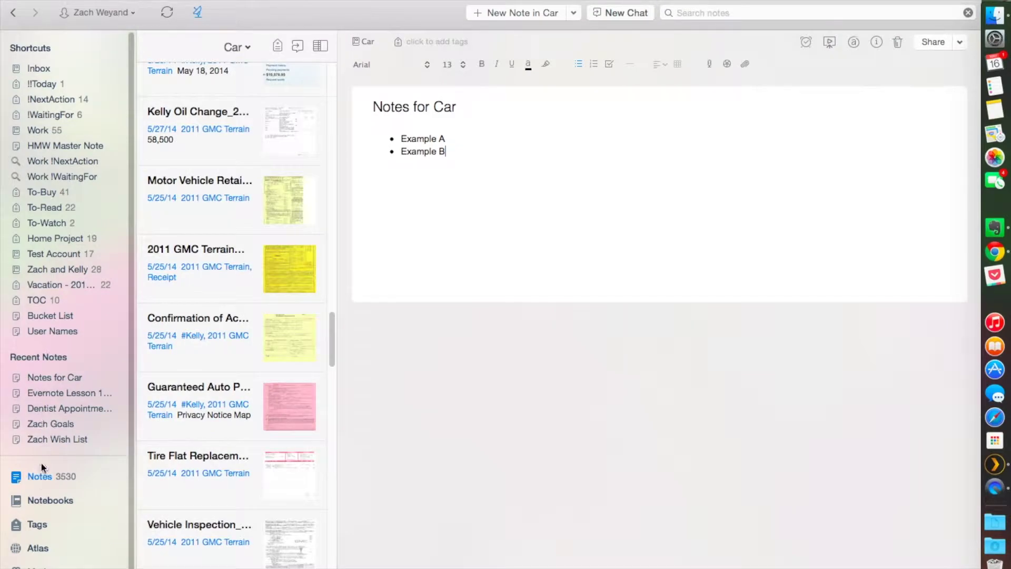
pyautogui.click(43, 500)
# - Reopen the Car notebook and view the 2011 Terrain oil change, Car TOC and Corolla title notes
pyautogui.click(376, 222)
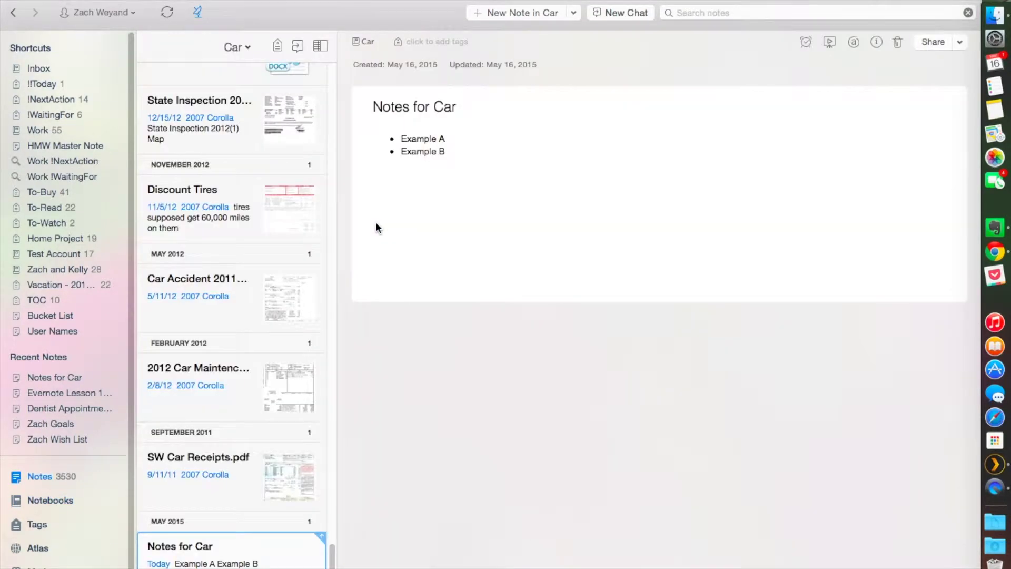
pyautogui.scroll(10, 284, 472)
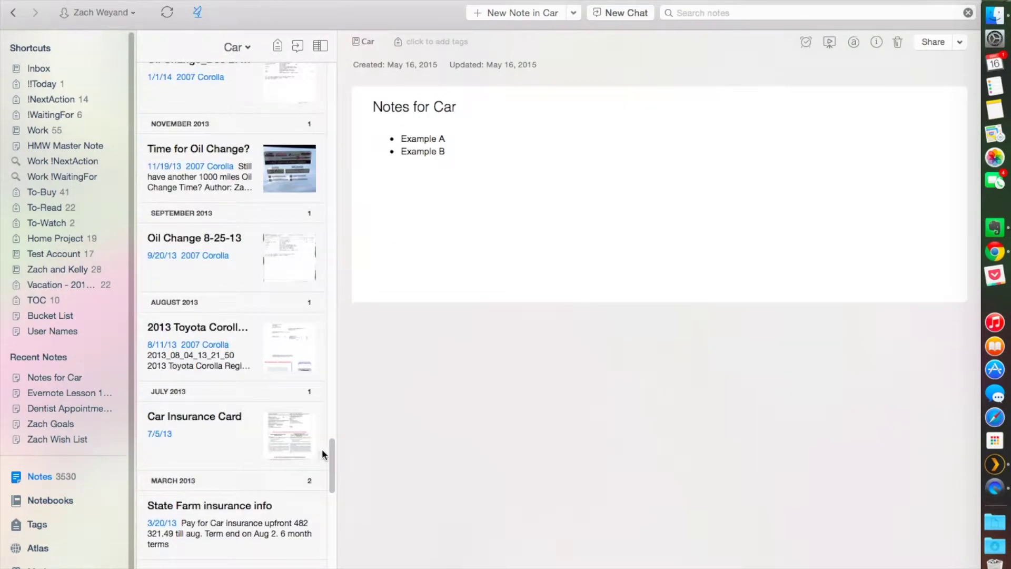
pyautogui.moveTo(329, 451); pyautogui.dragTo(334, 66)
pyautogui.click(168, 308)
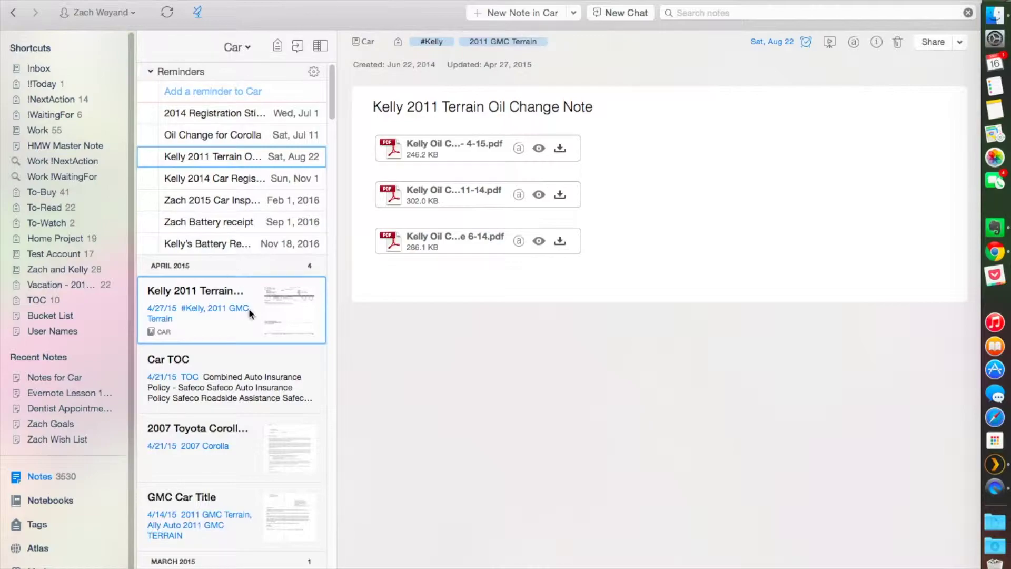
pyautogui.click(238, 374)
pyautogui.click(207, 433)
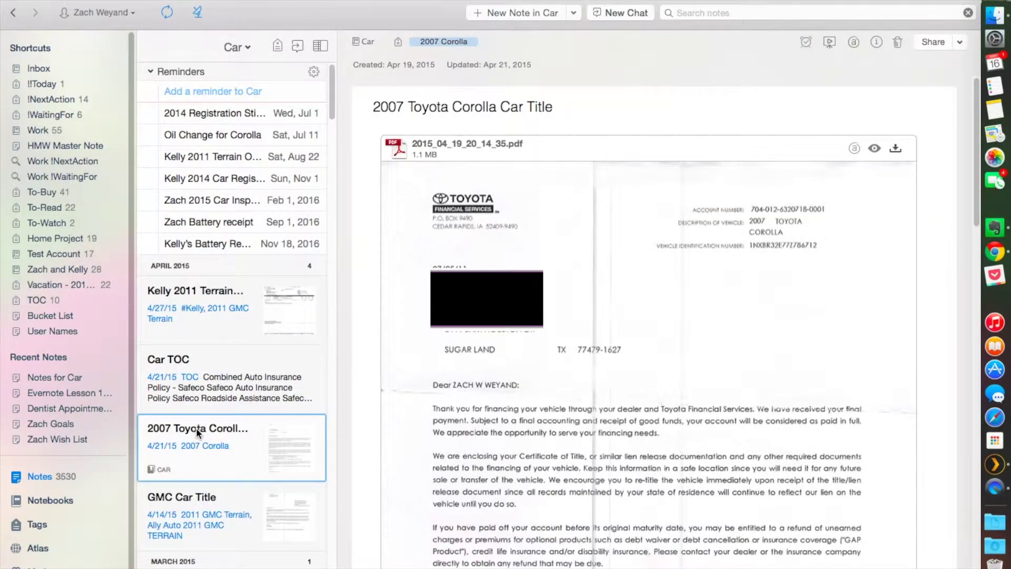
# - Check the GMC Car Title note, then move down to Oil Change for Corolla
pyautogui.scroll(-5, 456, 365)
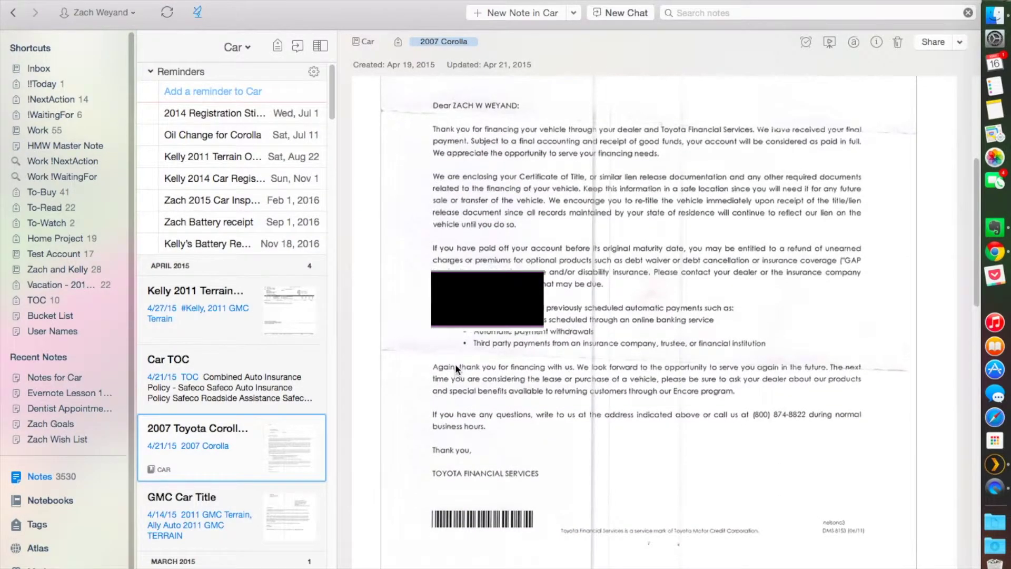
pyautogui.scroll(5, 455, 364)
pyautogui.click(186, 519)
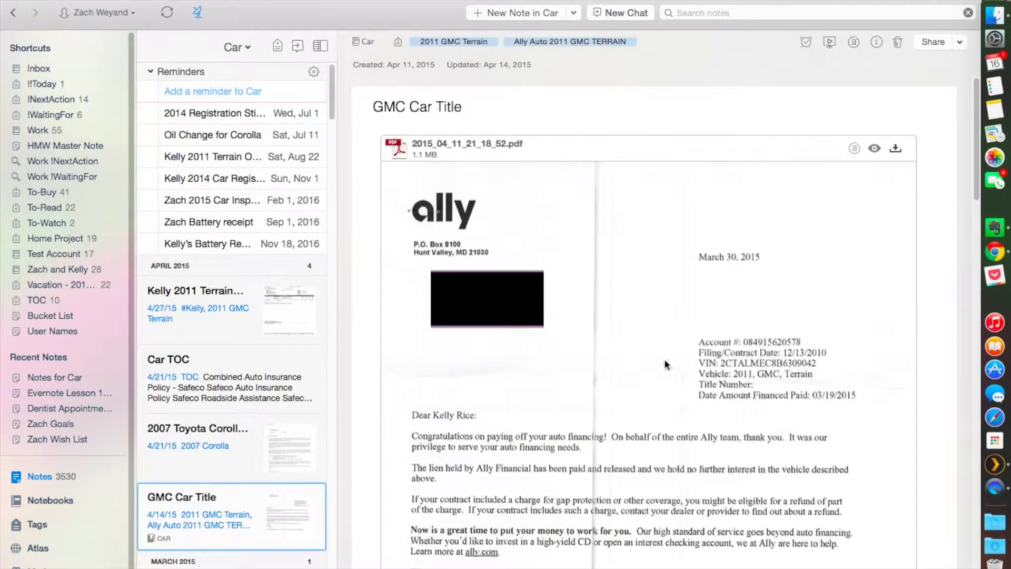
pyautogui.scroll(-6, 559, 328)
pyautogui.scroll(6, 559, 328)
pyautogui.scroll(-1, 181, 375)
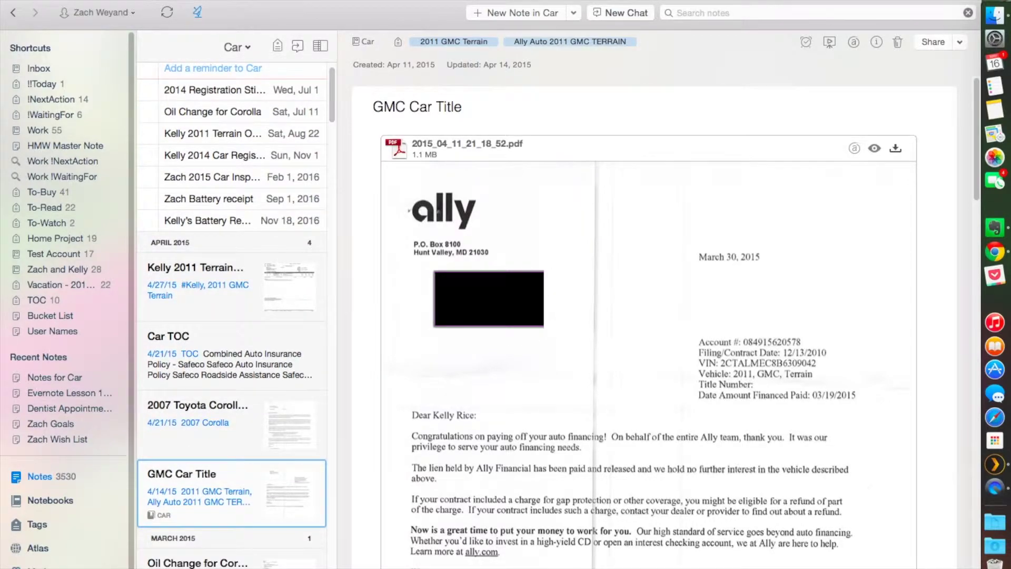
pyautogui.press('Down')
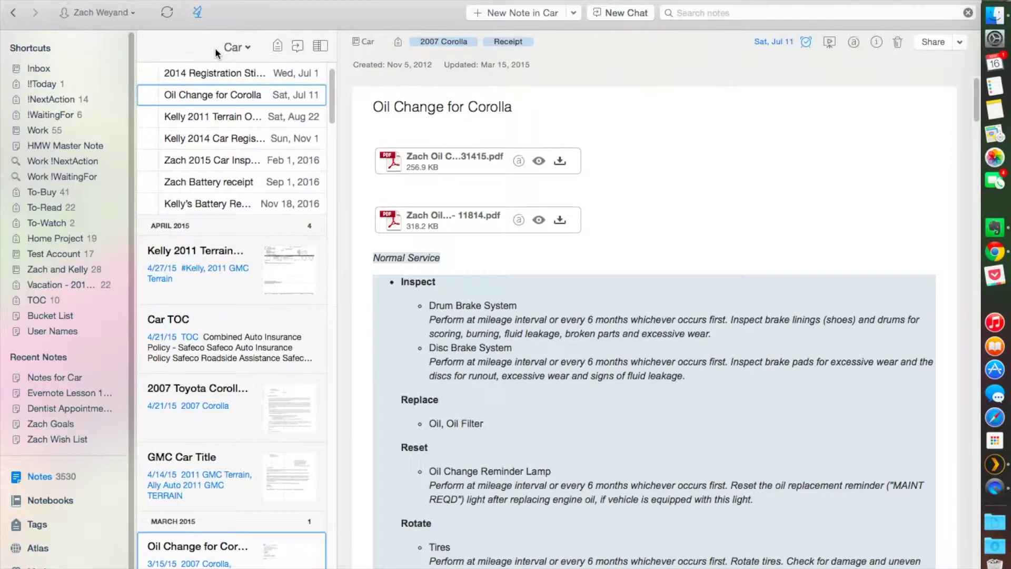
# - Open the 2011 Terrain oil change note without running a search
pyautogui.click(703, 16)
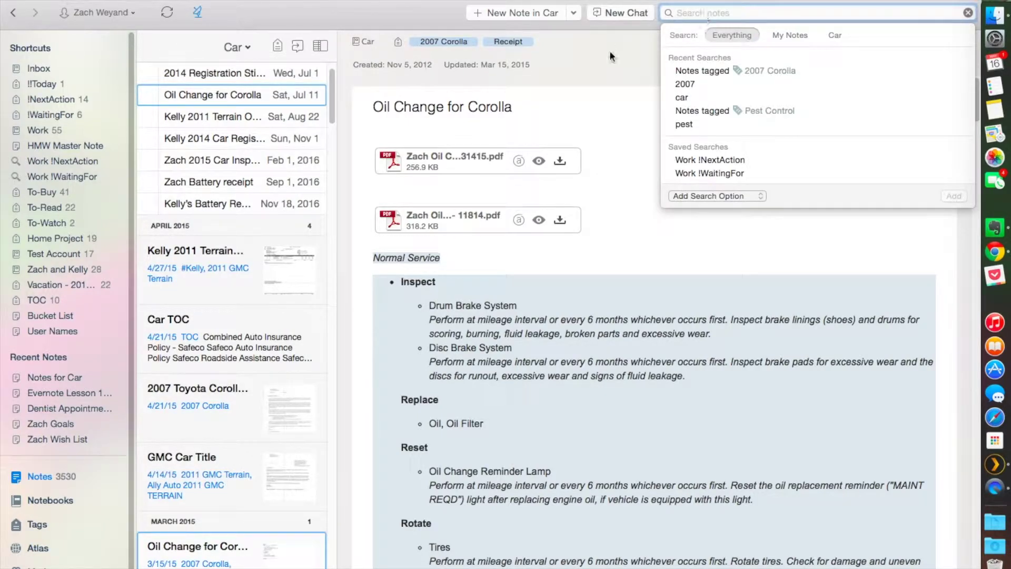
pyautogui.click(571, 78)
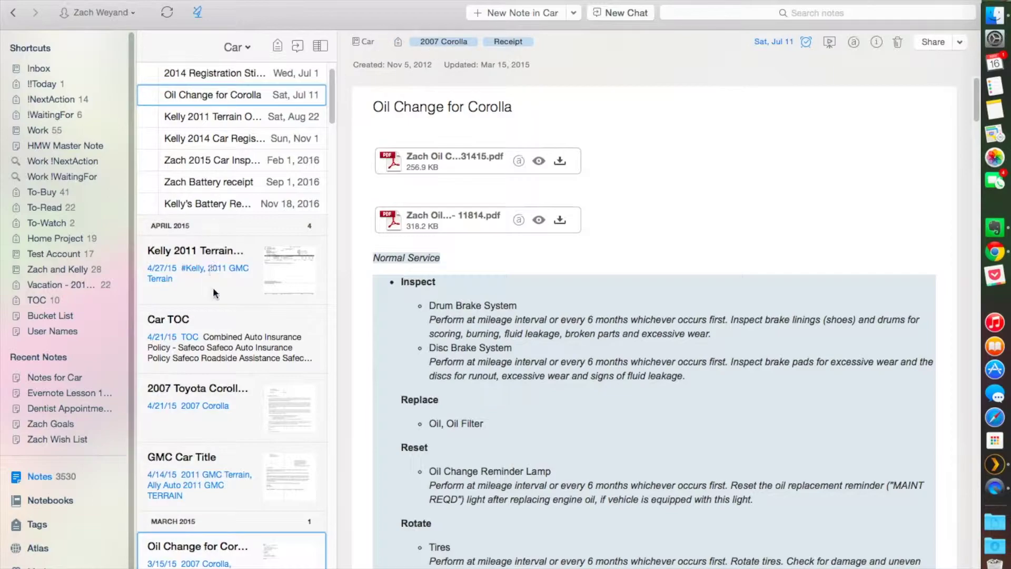
pyautogui.click(202, 274)
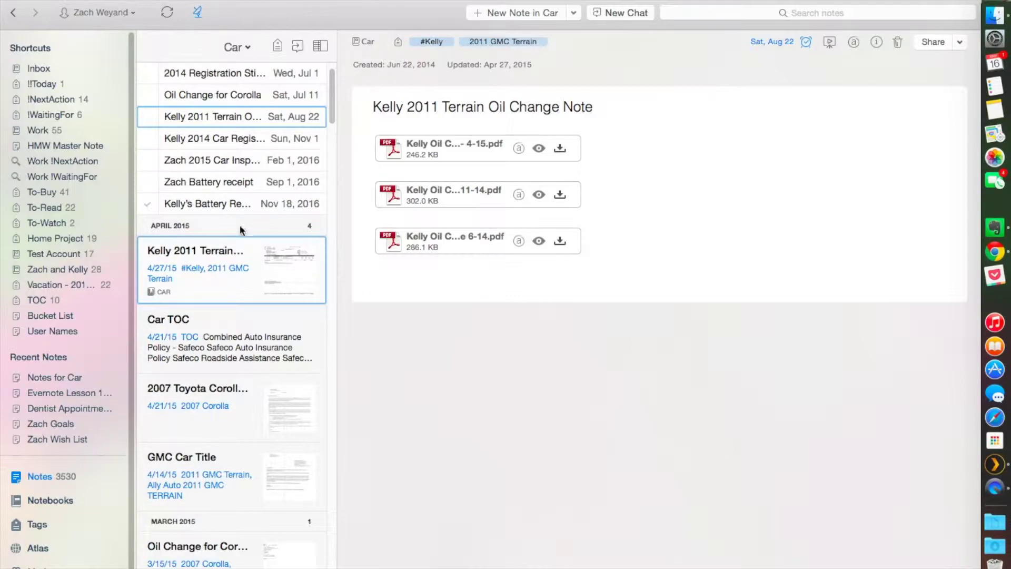
# - Tag the Terrain note 2007 Corolla, then remove that tag again
pyautogui.click(581, 40)
pyautogui.write('2007 Corolla')
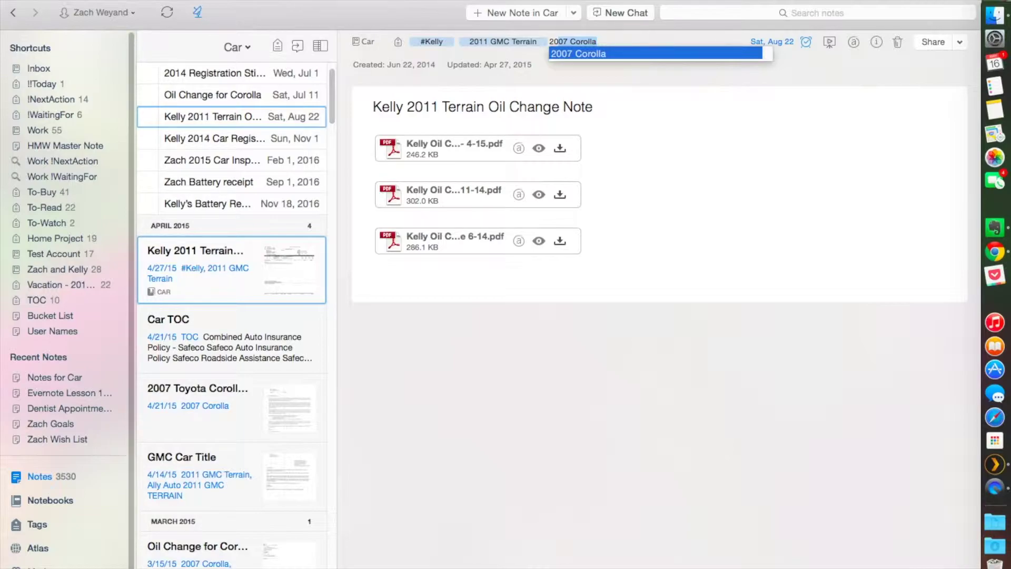
pyautogui.press('Return')
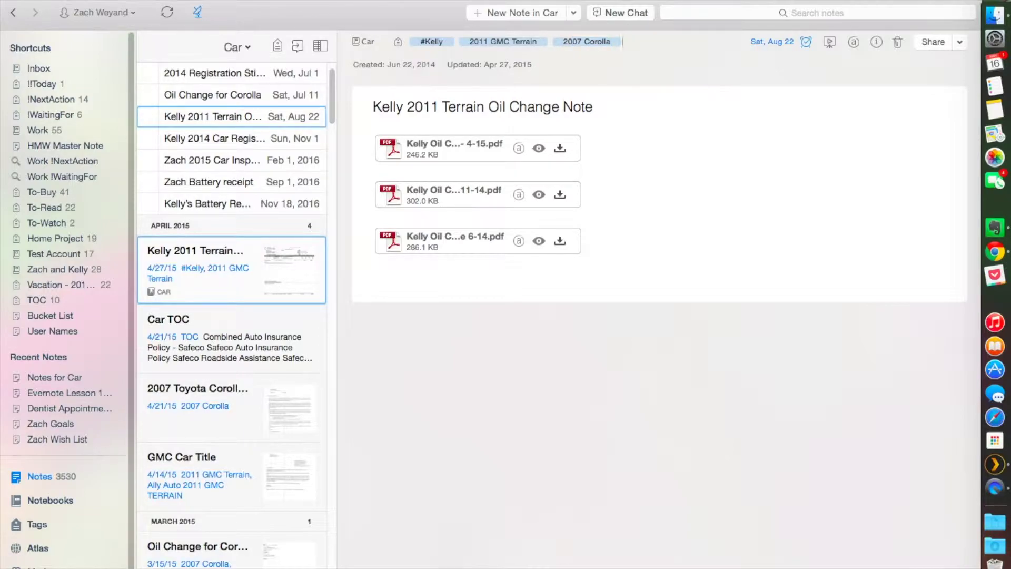
pyautogui.press('BackSpace')
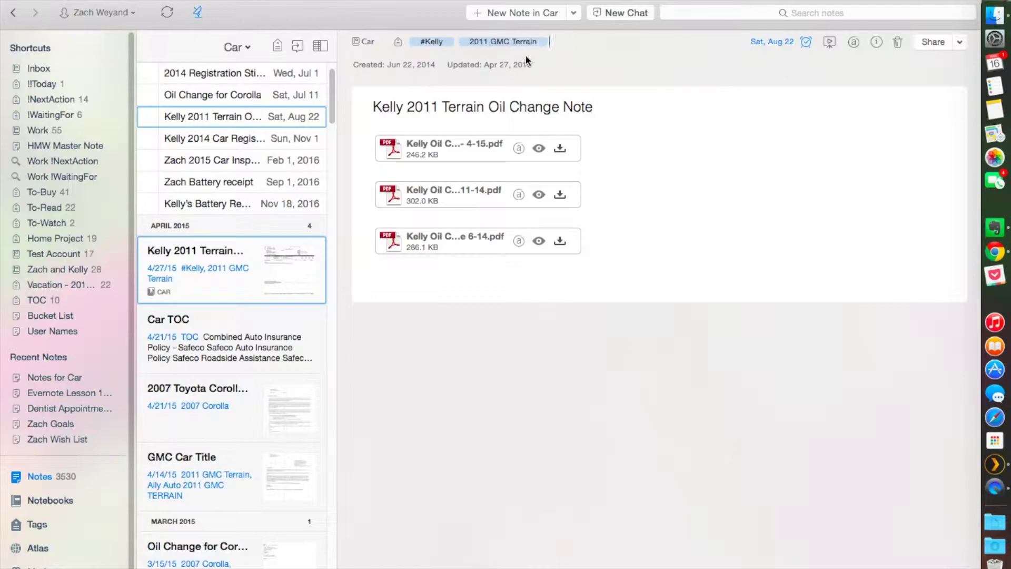
# - Search for '2007' and filter the notes to the 2007 Corolla tag
pyautogui.click(704, 15)
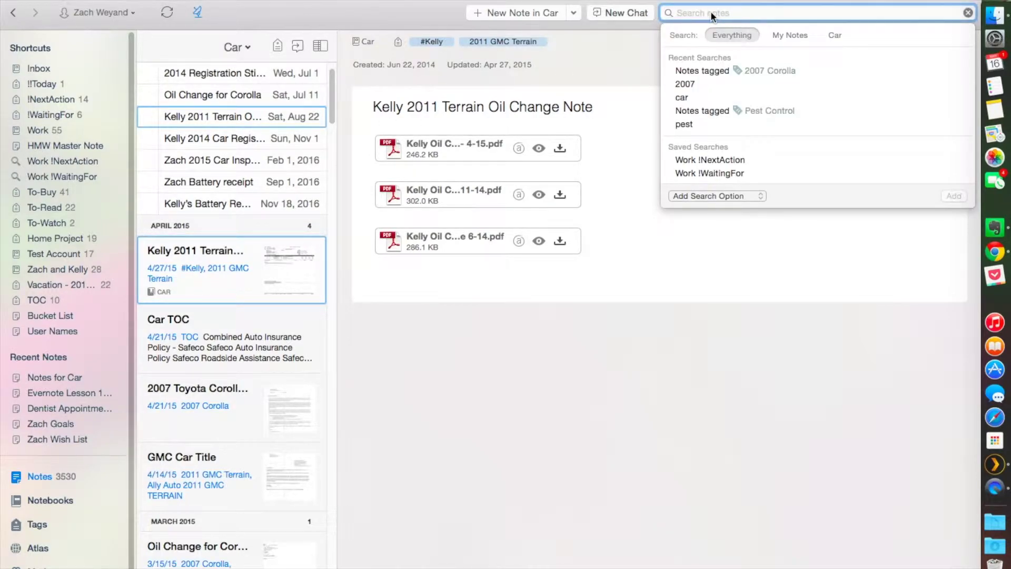
pyautogui.write('2007')
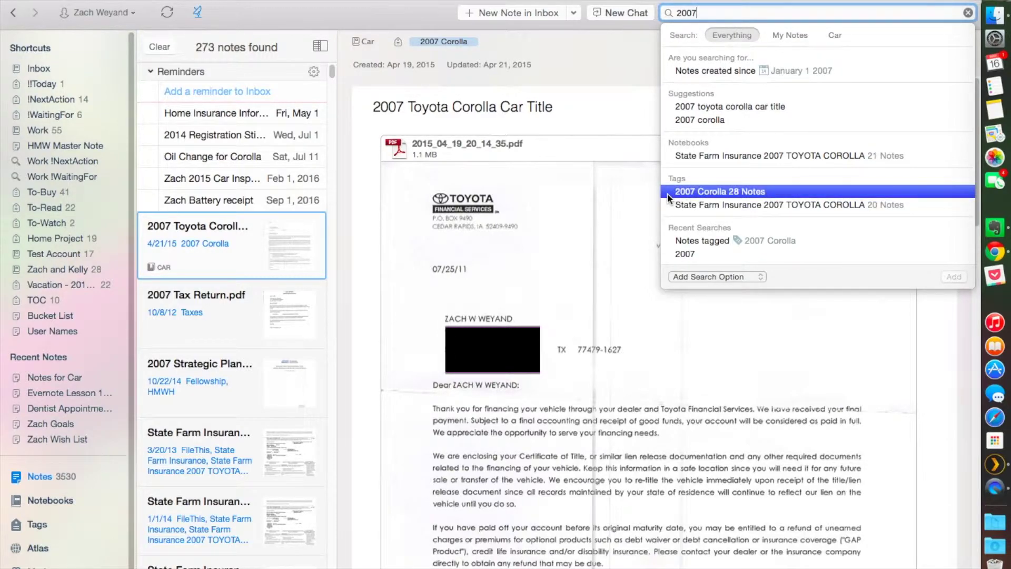
pyautogui.click(768, 196)
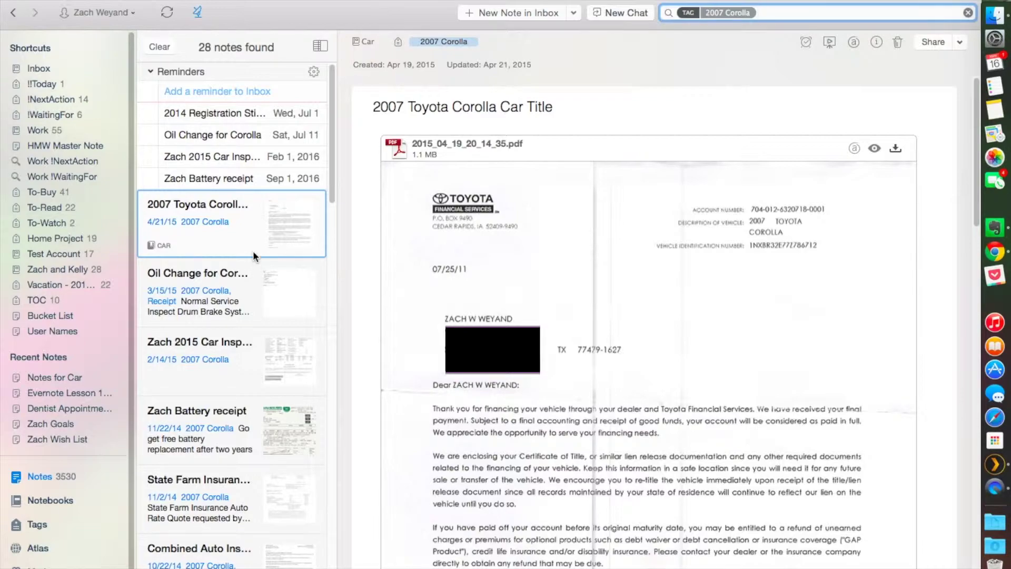
# - Step through the oil change, inspection, battery, insurance and registration notes, ending on the Car Title
pyautogui.click(239, 294)
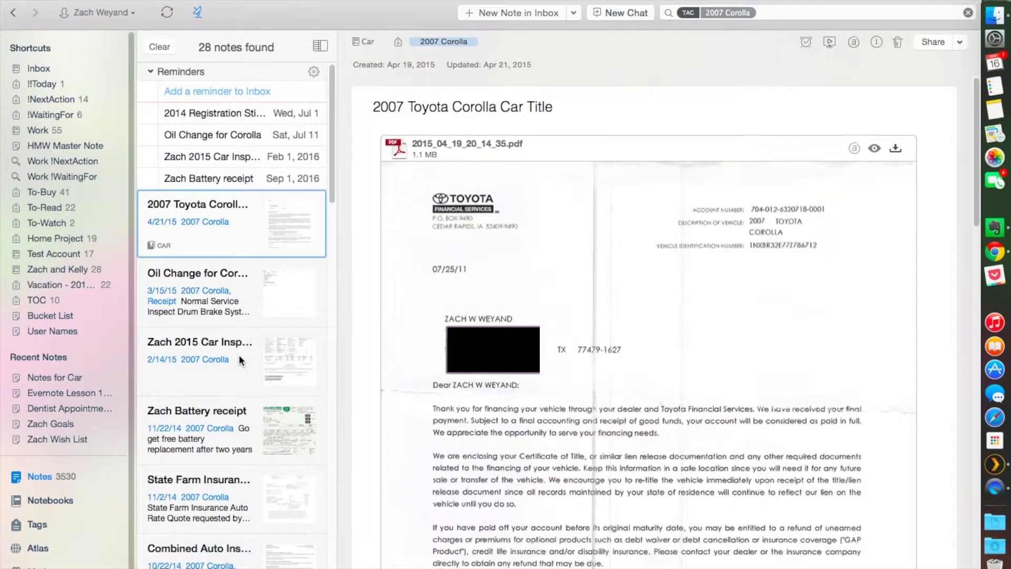
pyautogui.click(239, 354)
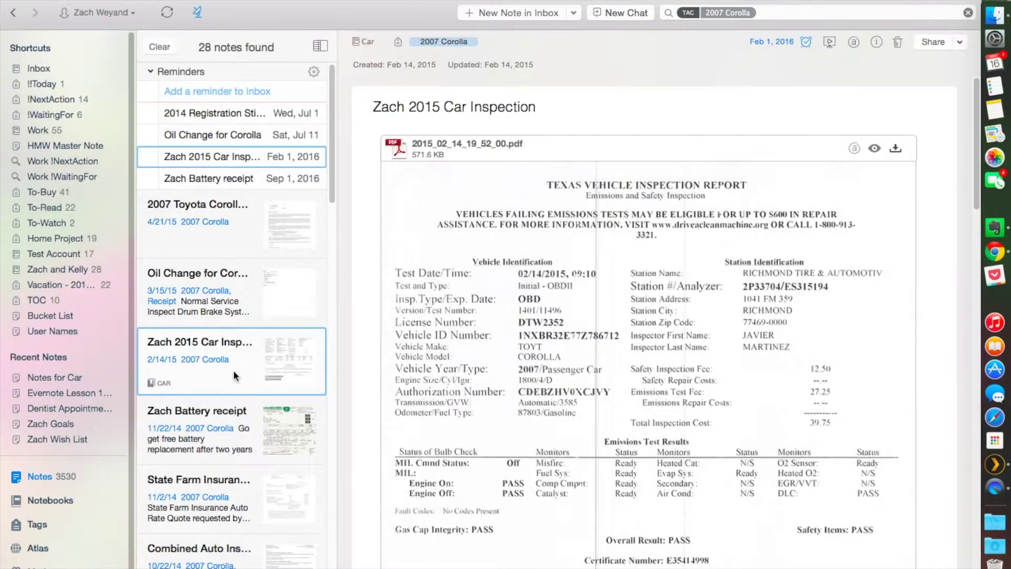
pyautogui.click(236, 416)
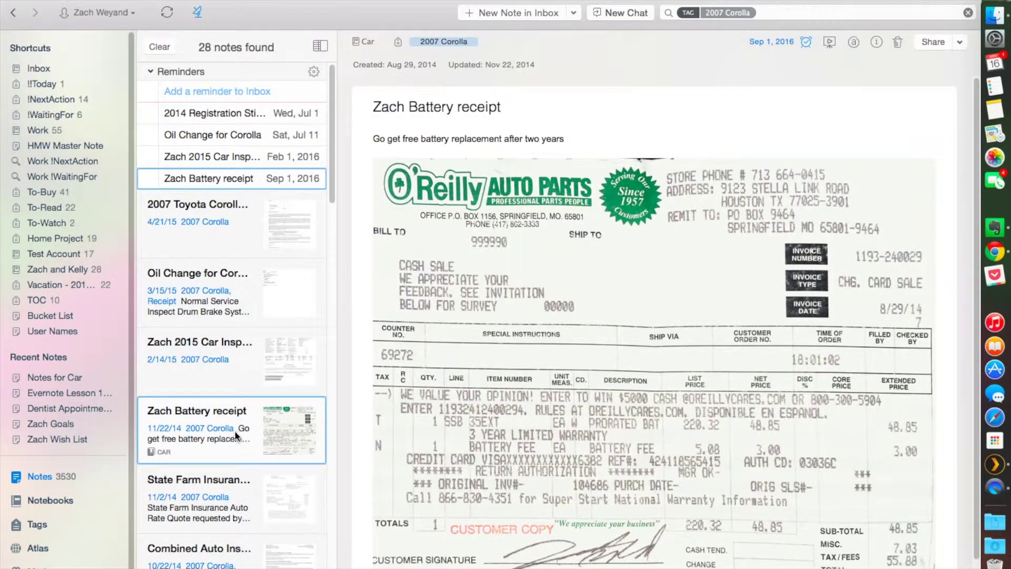
pyautogui.click(219, 496)
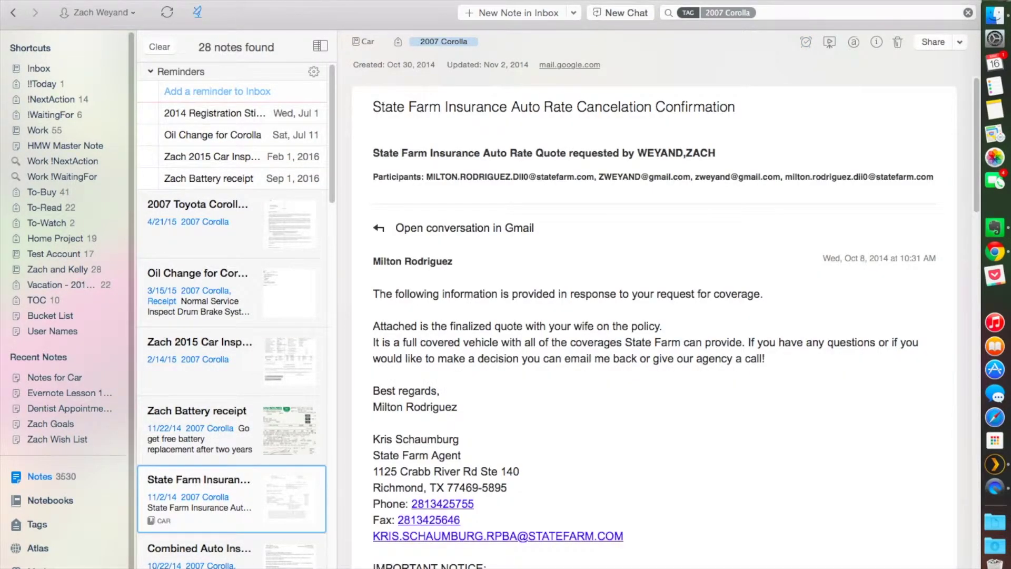
pyautogui.press('Down')
pyautogui.scroll(-1, 218, 466)
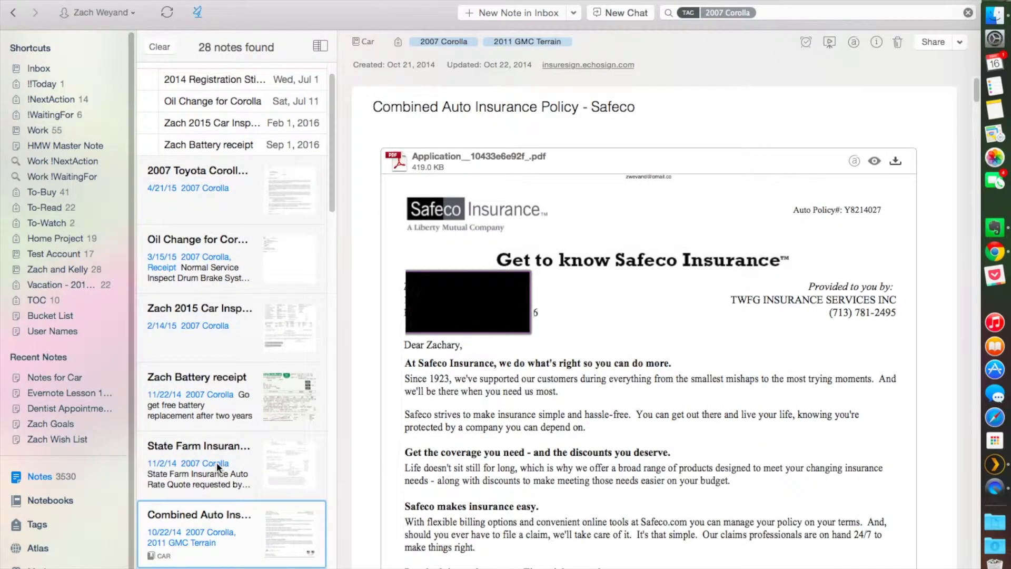
pyautogui.scroll(-1, 218, 467)
pyautogui.press('Down')
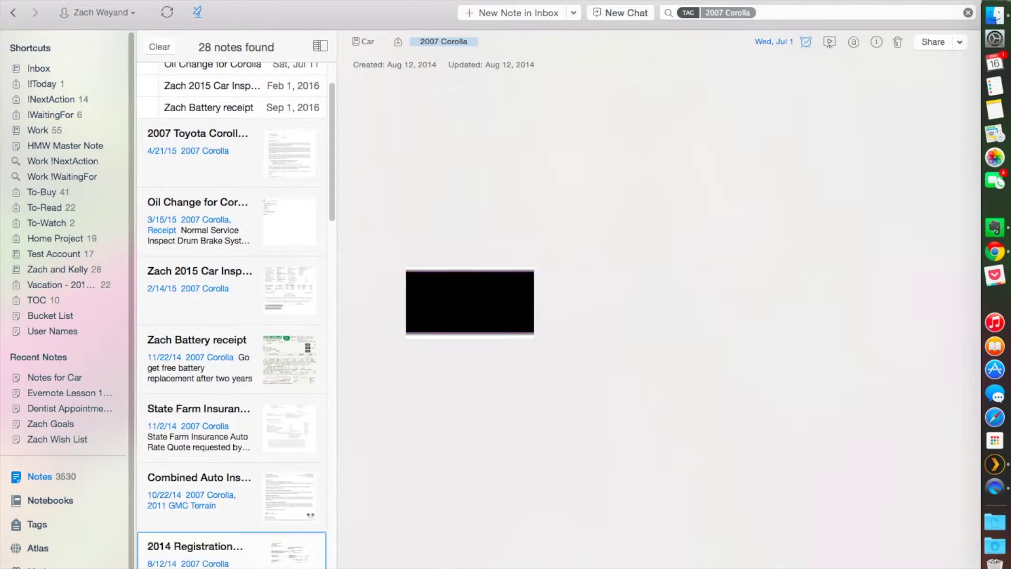
pyautogui.scroll(2, 256, 292)
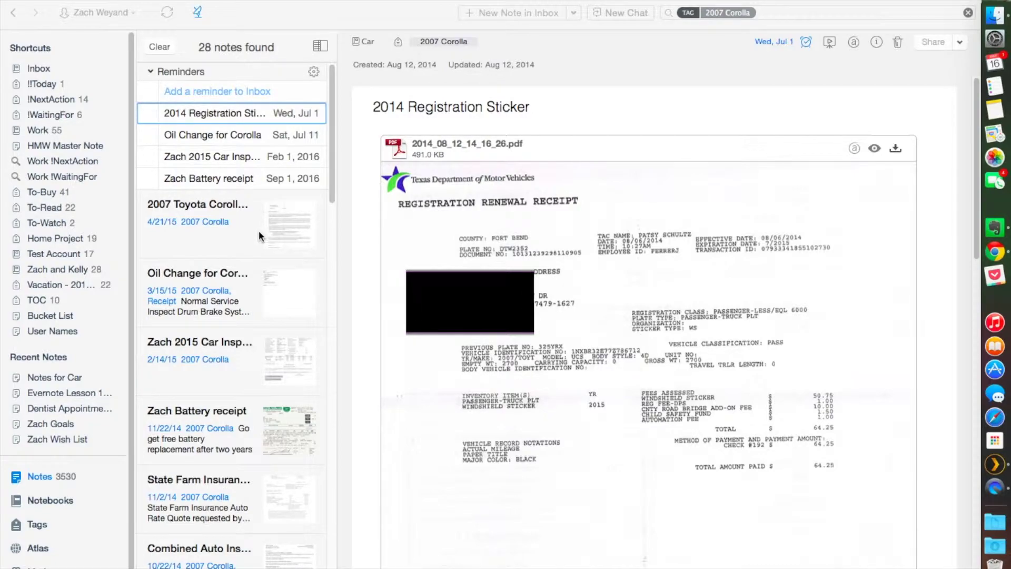
pyautogui.click(258, 230)
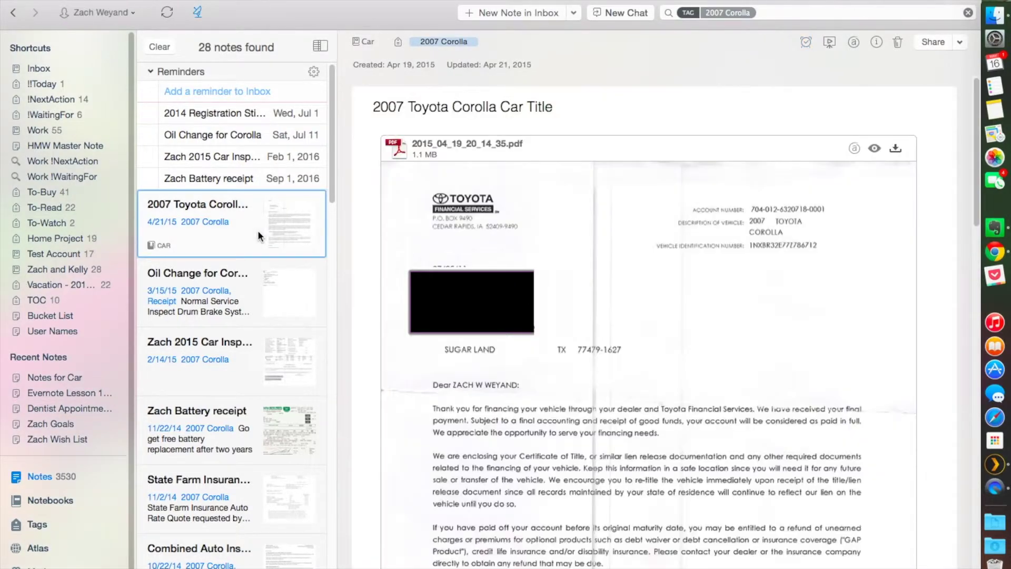
# - Open Oil Change for Corolla and preview its Richmond Tire & Auto invoice PDF
pyautogui.click(262, 282)
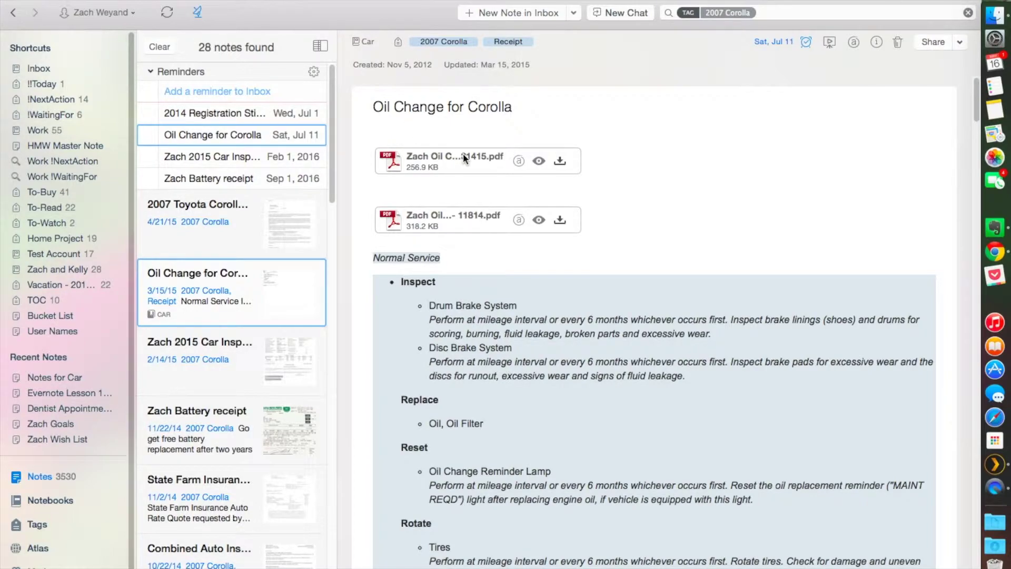
pyautogui.click(540, 161)
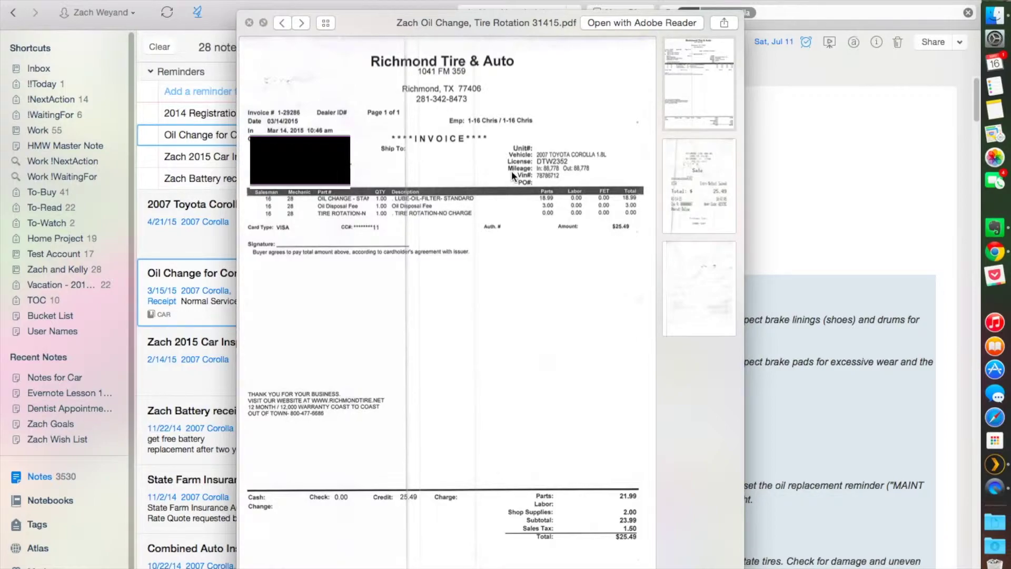
pyautogui.click(249, 23)
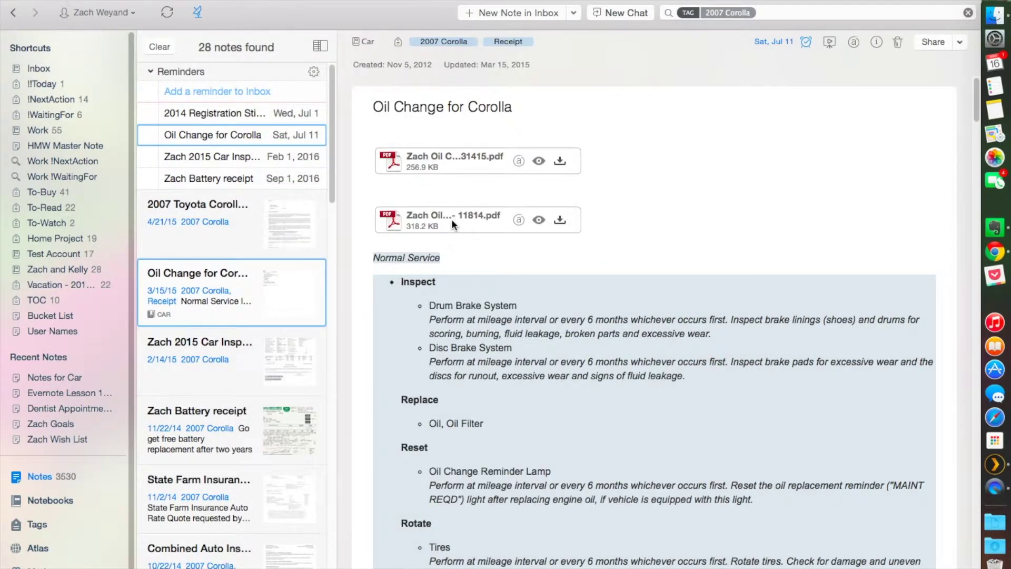
# - Look over the note's attachments and bring up its Jul 11 reminder options
pyautogui.scroll(-3, 450, 221)
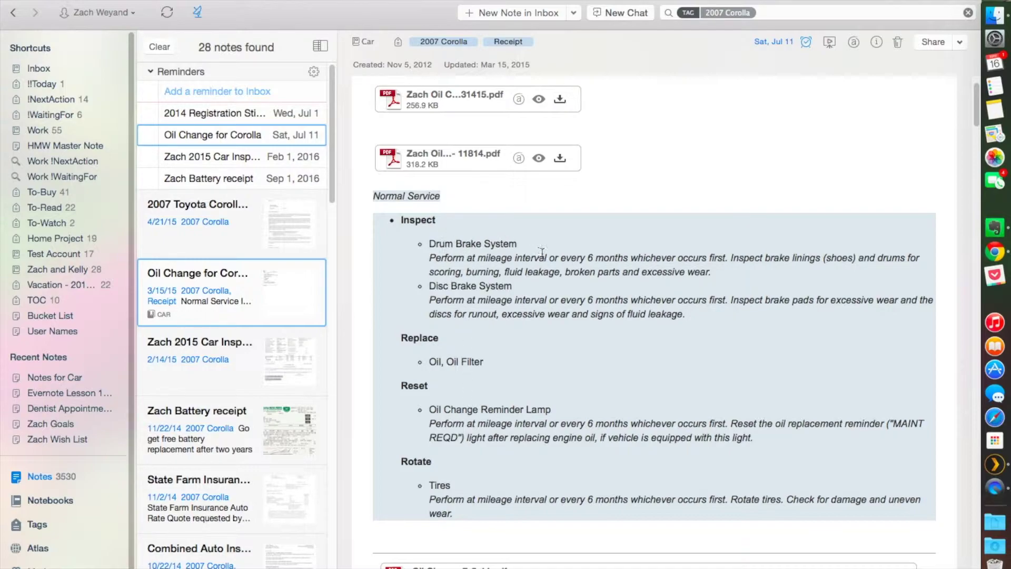
pyautogui.scroll(-2, 464, 449)
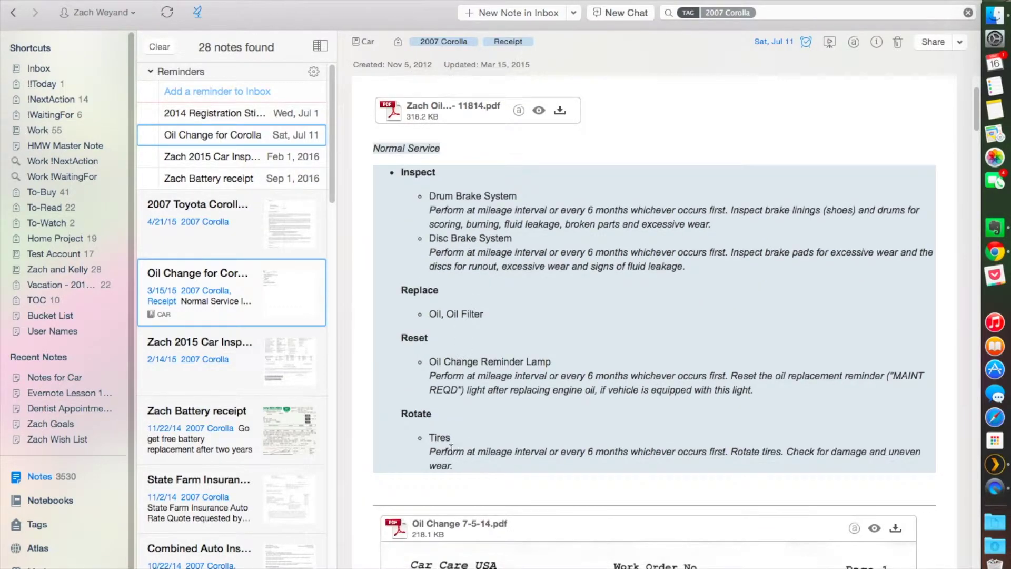
pyautogui.scroll(-1, 428, 330)
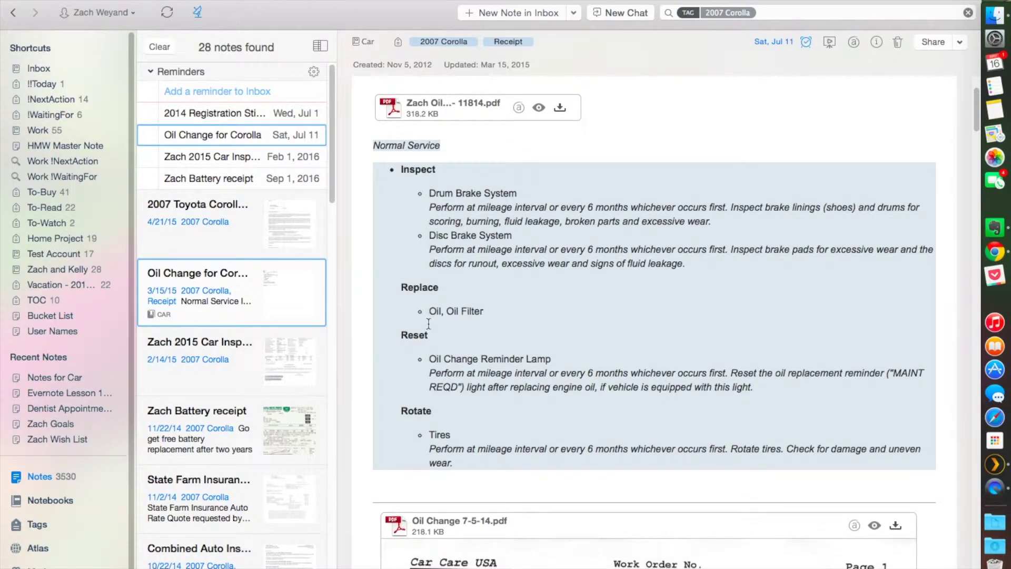
pyautogui.scroll(-1, 423, 309)
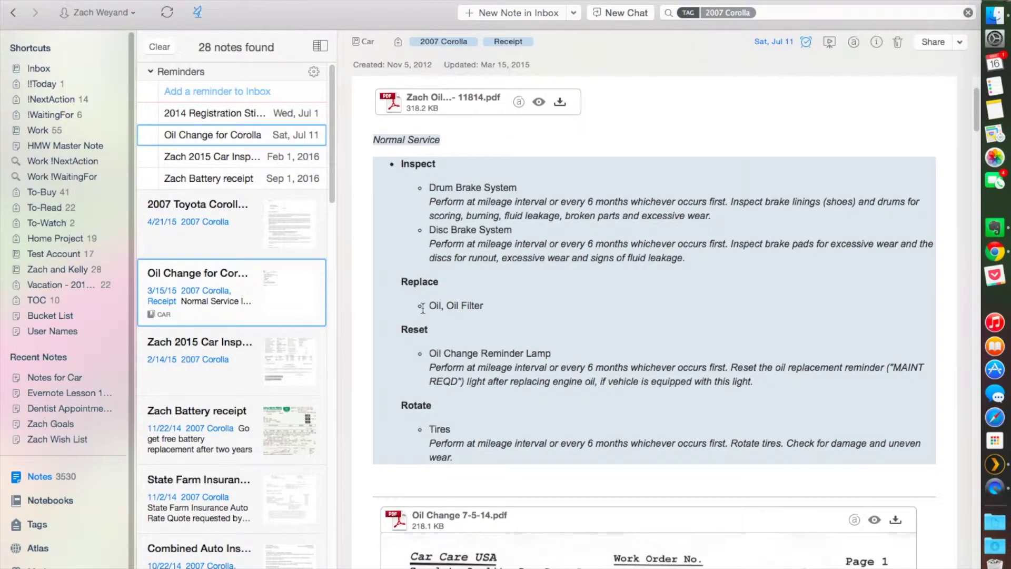
pyautogui.scroll(3, 487, 151)
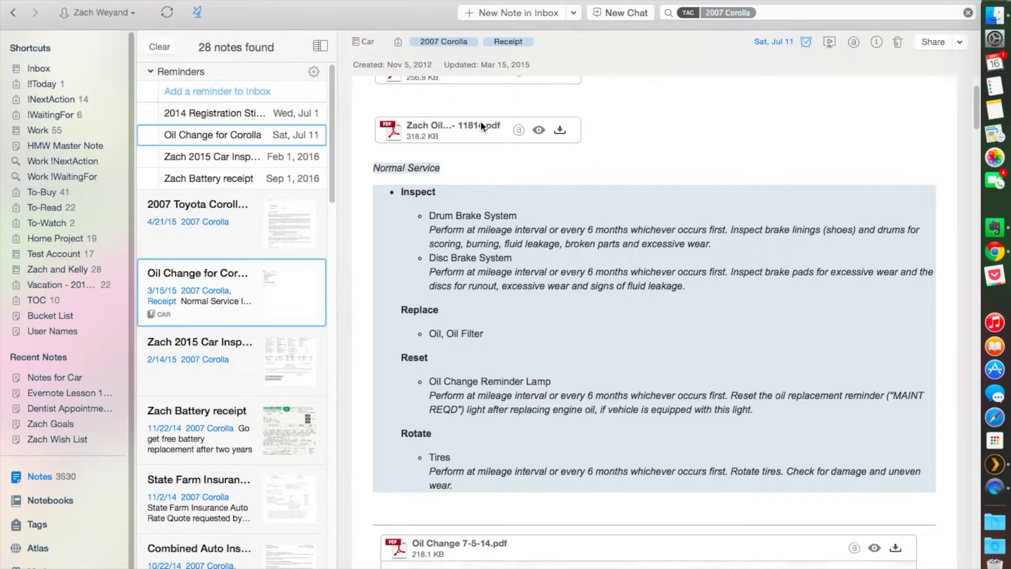
pyautogui.moveTo(484, 133)
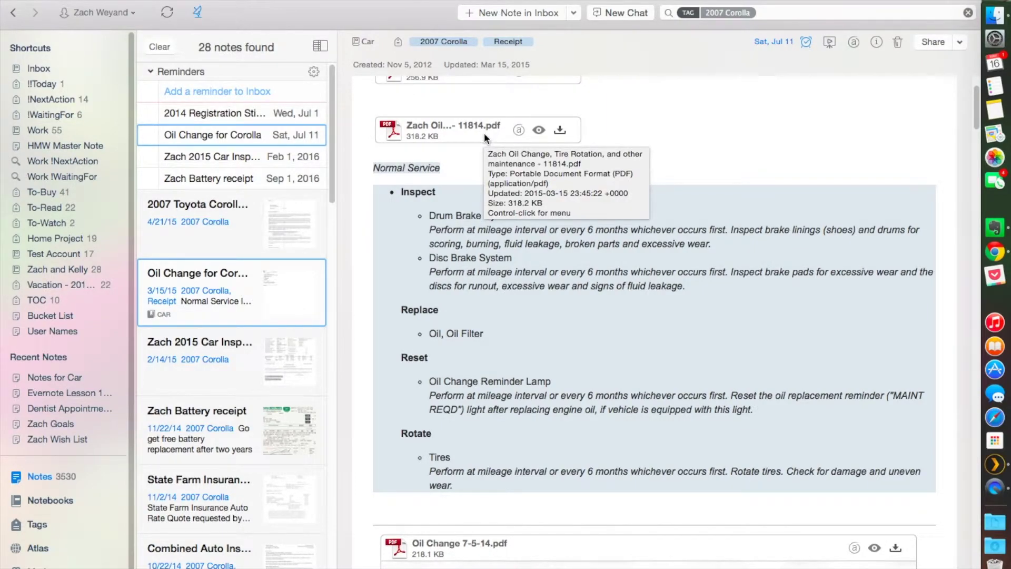
pyautogui.scroll(5, 485, 133)
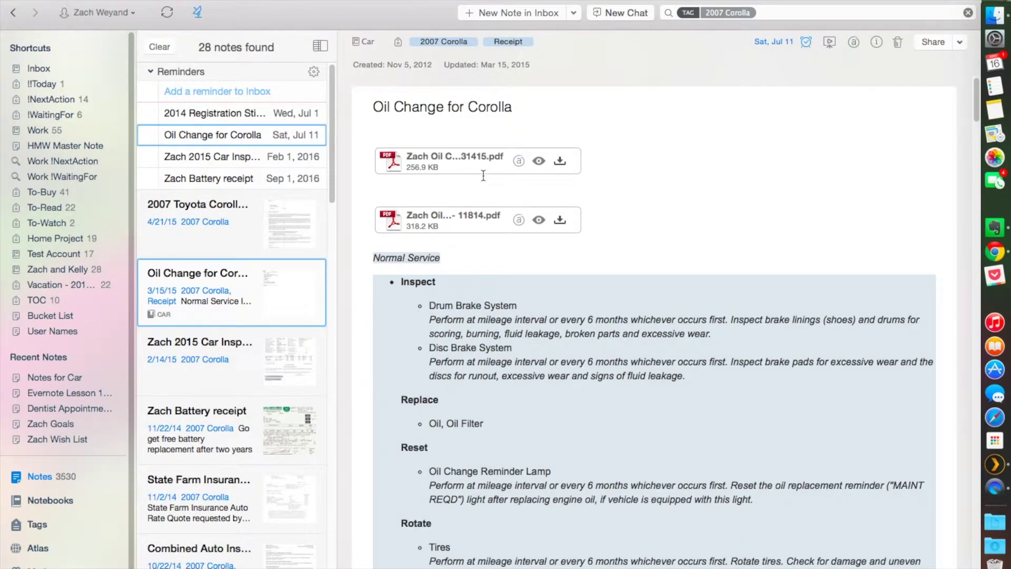
pyautogui.moveTo(478, 158)
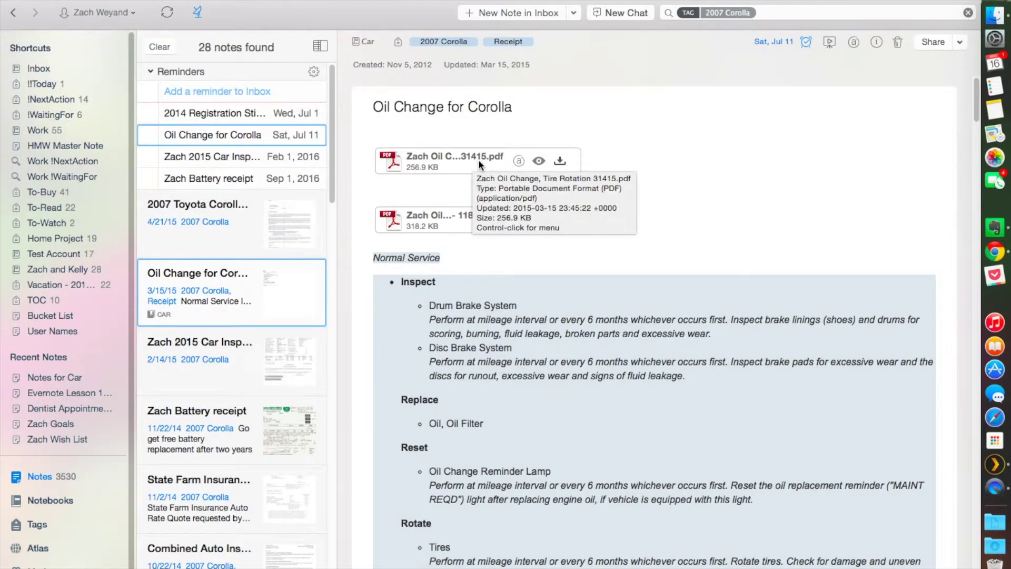
pyautogui.click(809, 43)
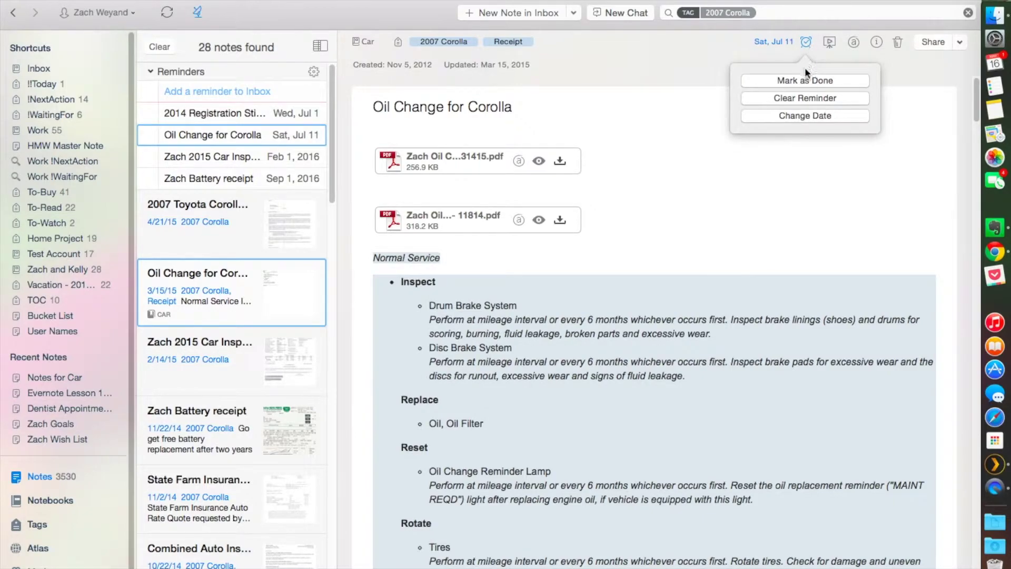
# - Change the reminder date to Tue, Jul 14 in the July 2015 calendar
pyautogui.click(802, 116)
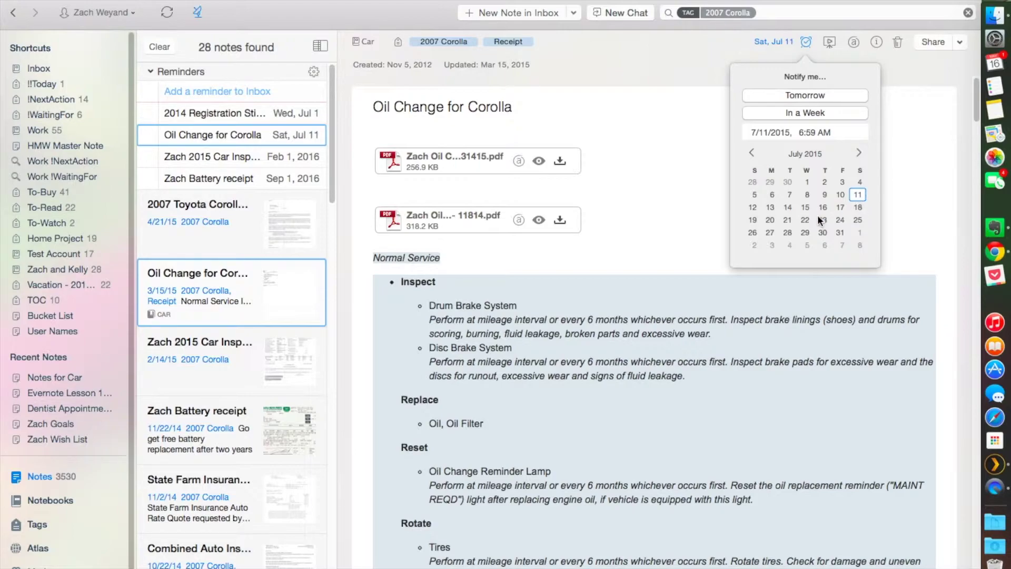
pyautogui.click(788, 208)
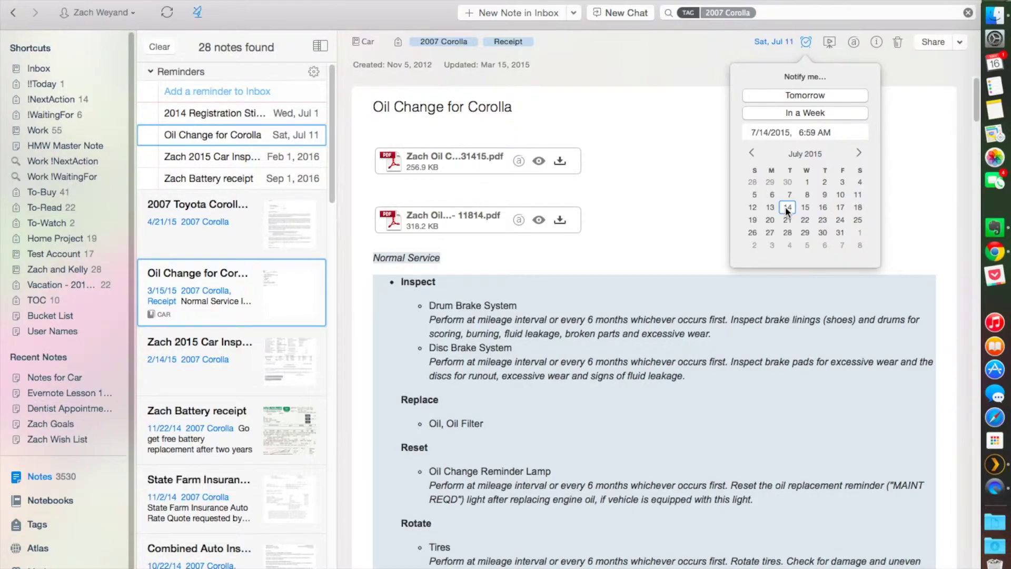
pyautogui.click(656, 186)
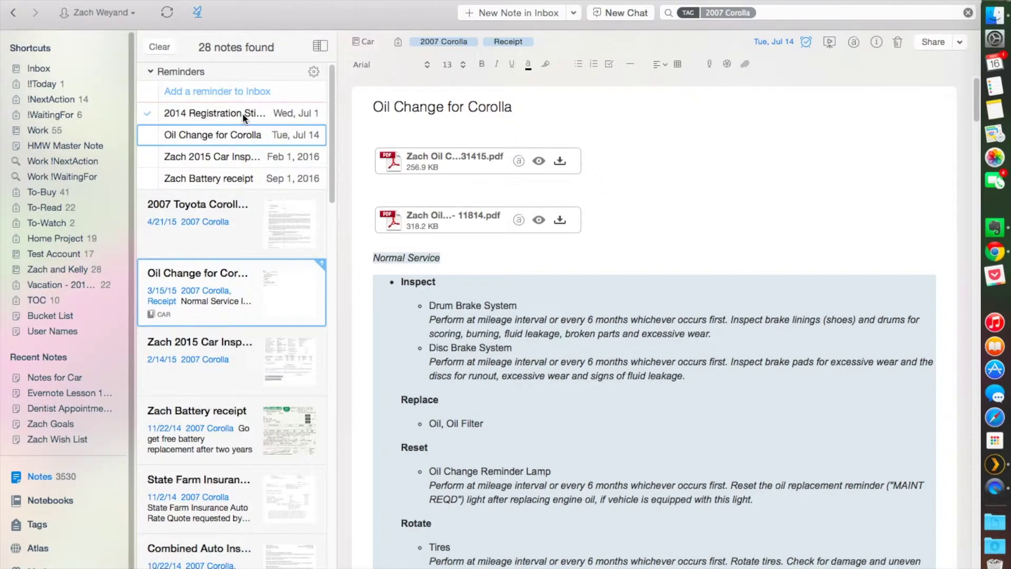
# - Open the Registration Sticker, Oil Change, inspection and battery reminder notes, finishing on the Corolla Car Title
pyautogui.click(228, 114)
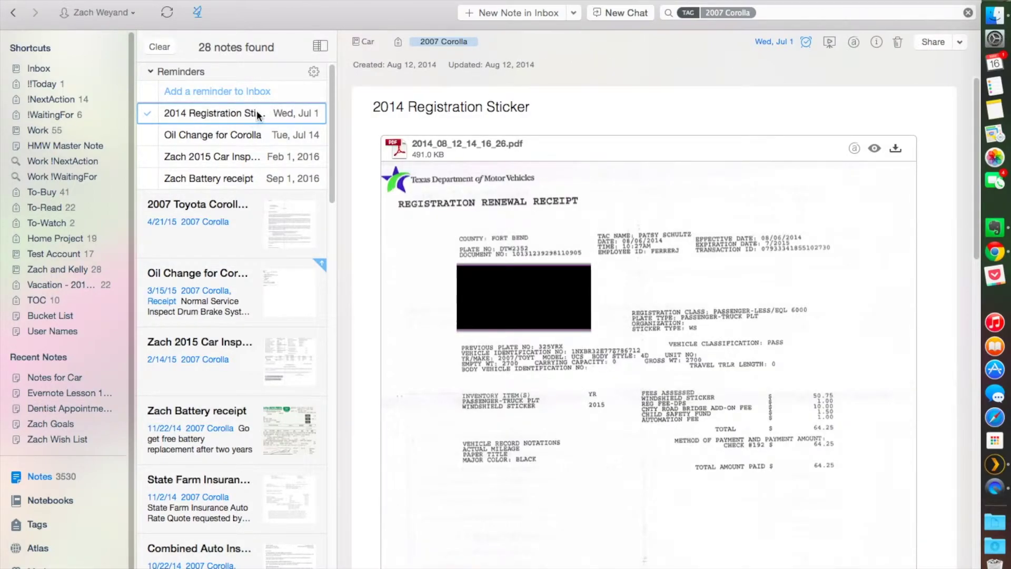
pyautogui.click(247, 134)
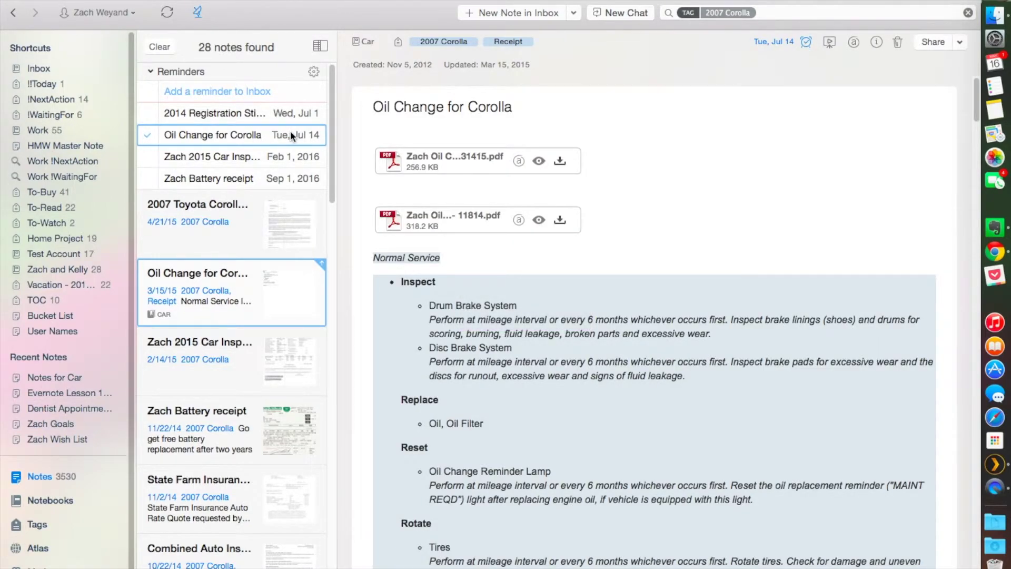
pyautogui.click(251, 156)
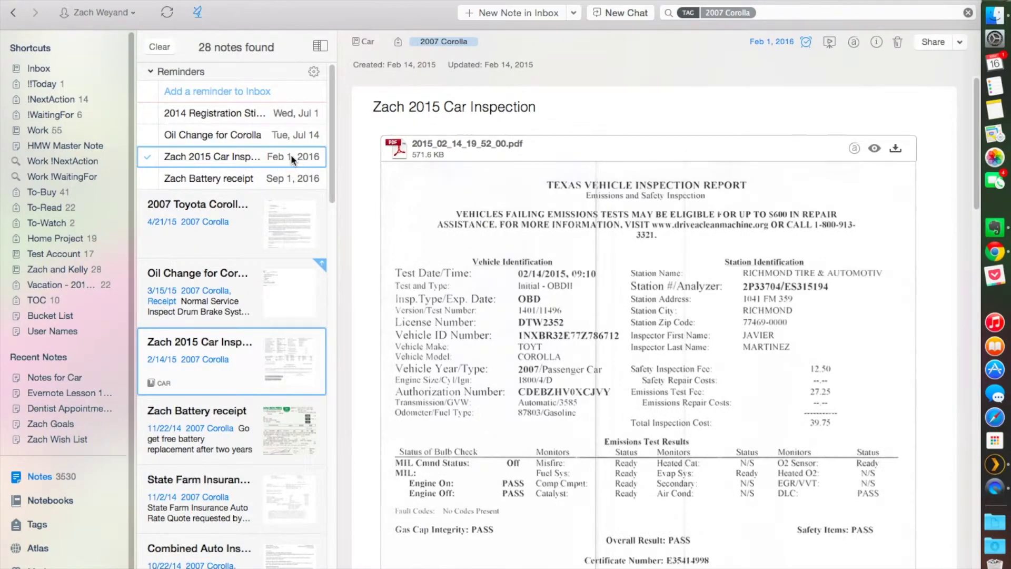
pyautogui.click(206, 180)
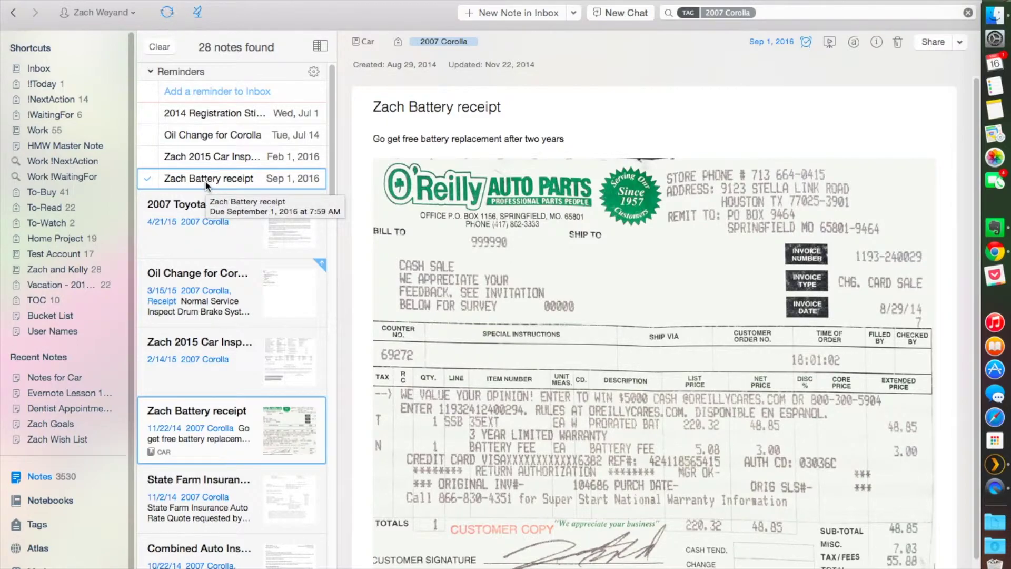
pyautogui.click(512, 101)
pyautogui.click(490, 140)
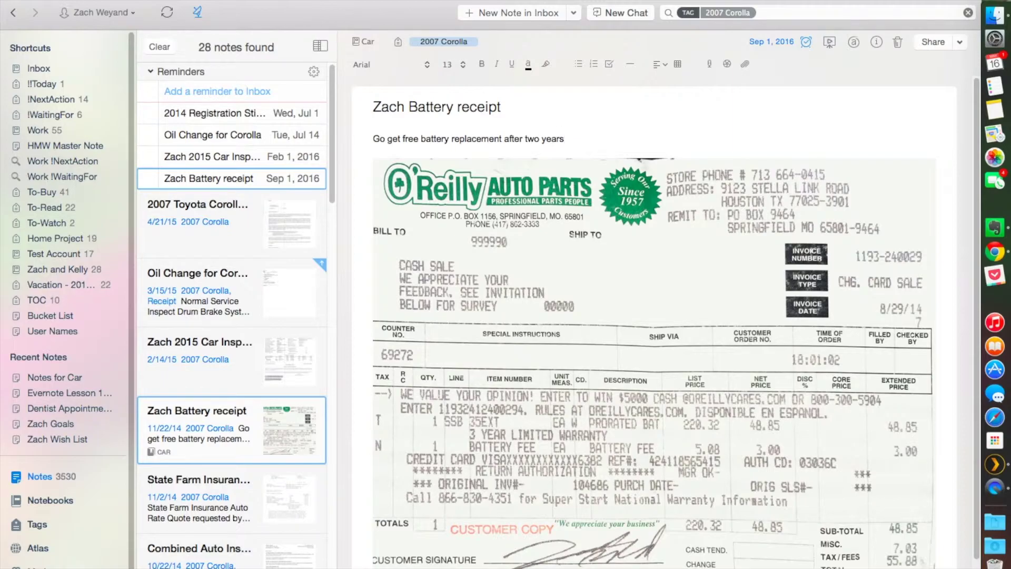
pyautogui.click(195, 222)
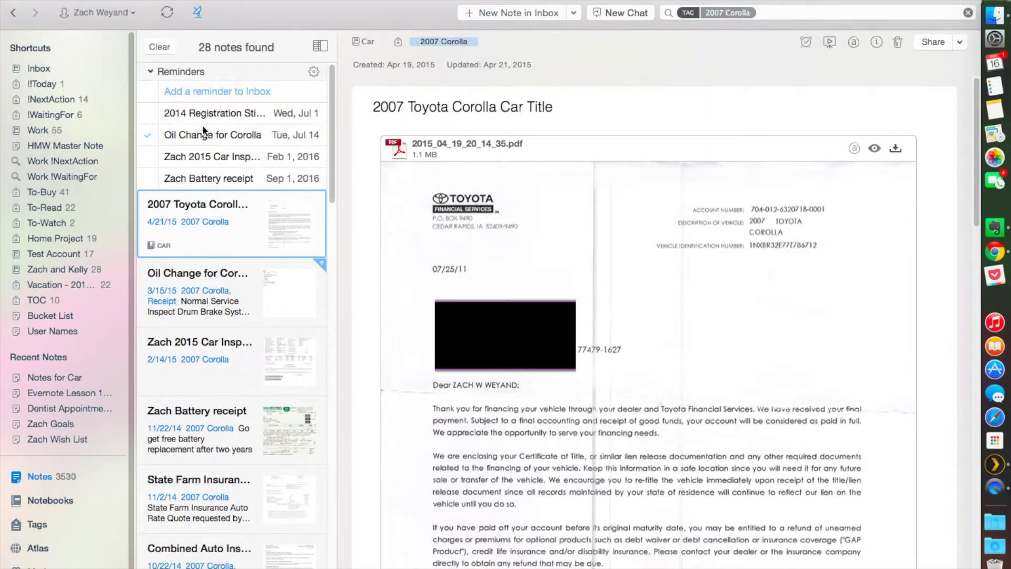
pyautogui.moveTo(235, 180)
# - Clear the 2007 Corolla filter and open the Terrain's 2014 car registration note from Reminders
pyautogui.click(968, 13)
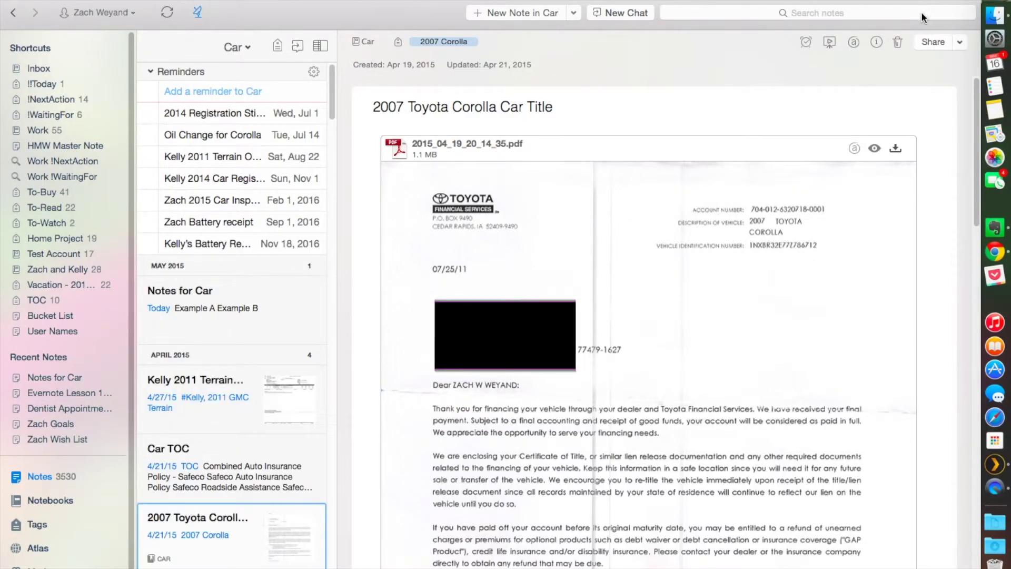
pyautogui.click(253, 157)
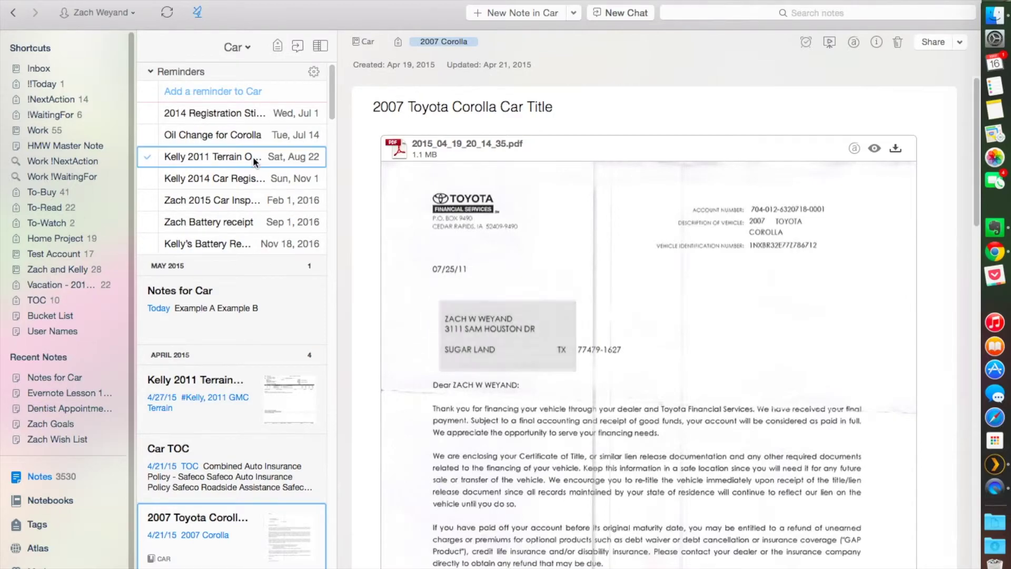
pyautogui.click(221, 174)
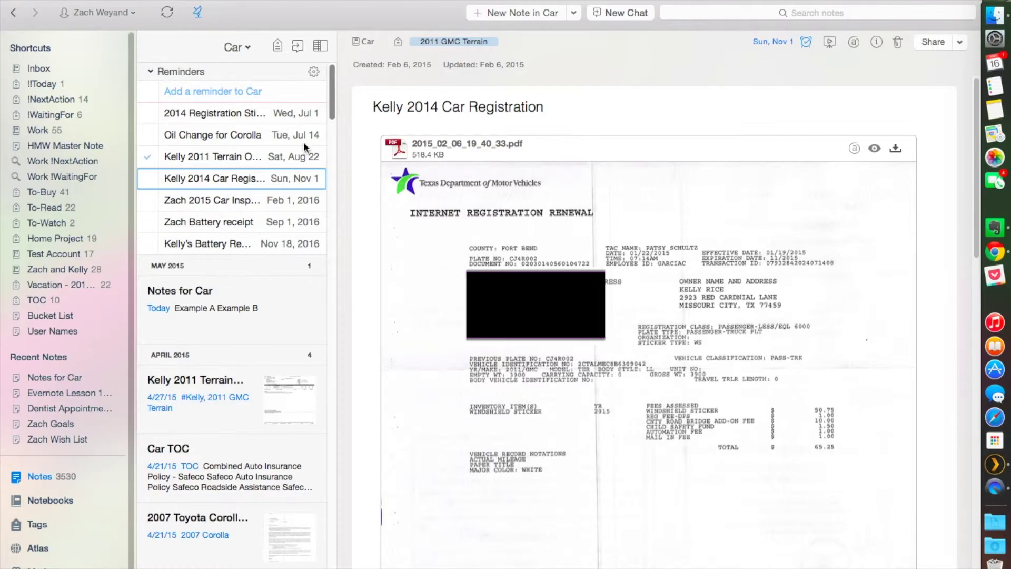
pyautogui.moveTo(235, 111)
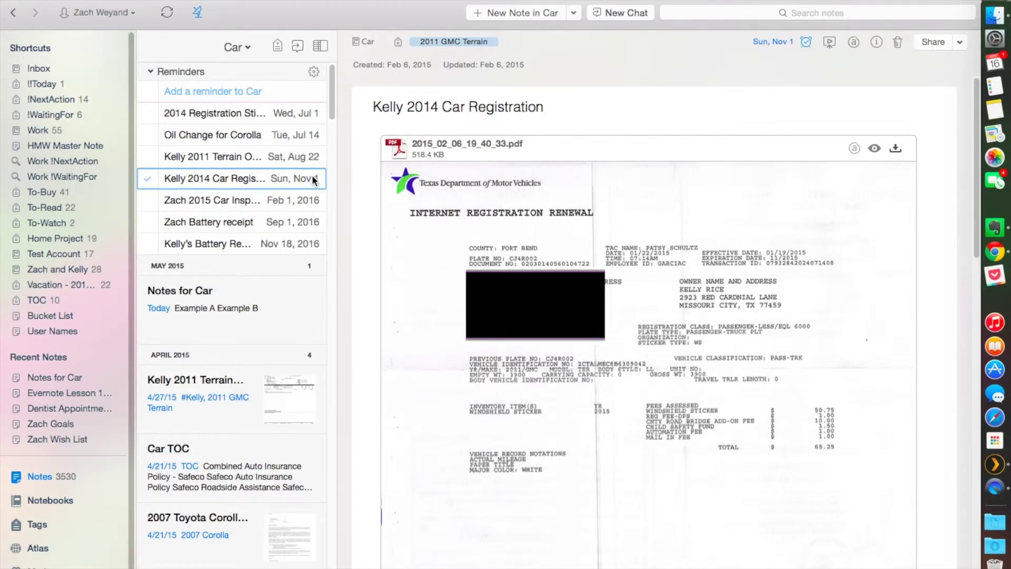